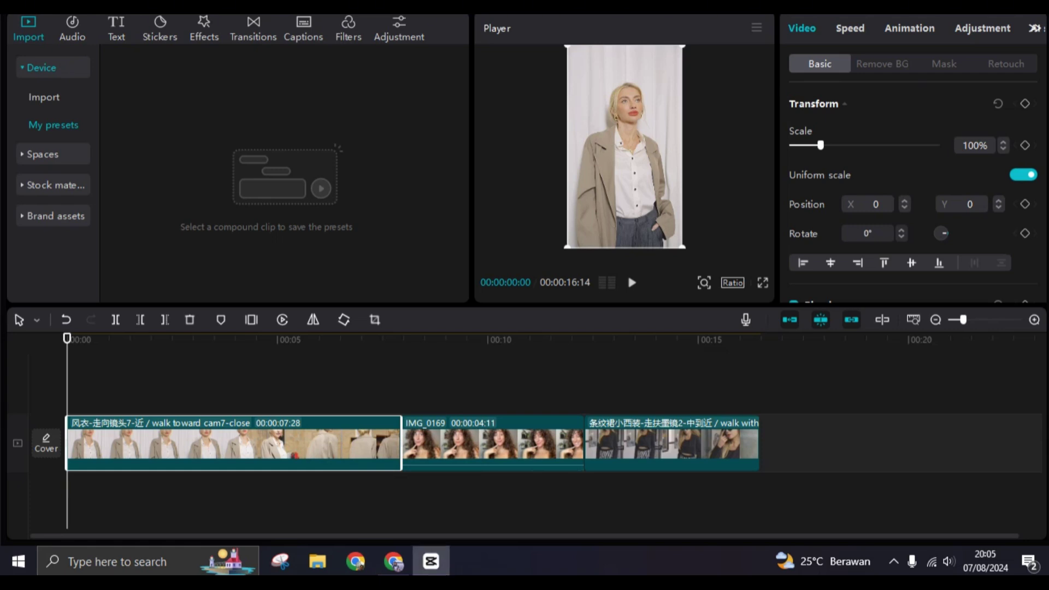
# - Switch the project canvas from portrait to the 16:9 widescreen ratio
pyautogui.click(733, 283)
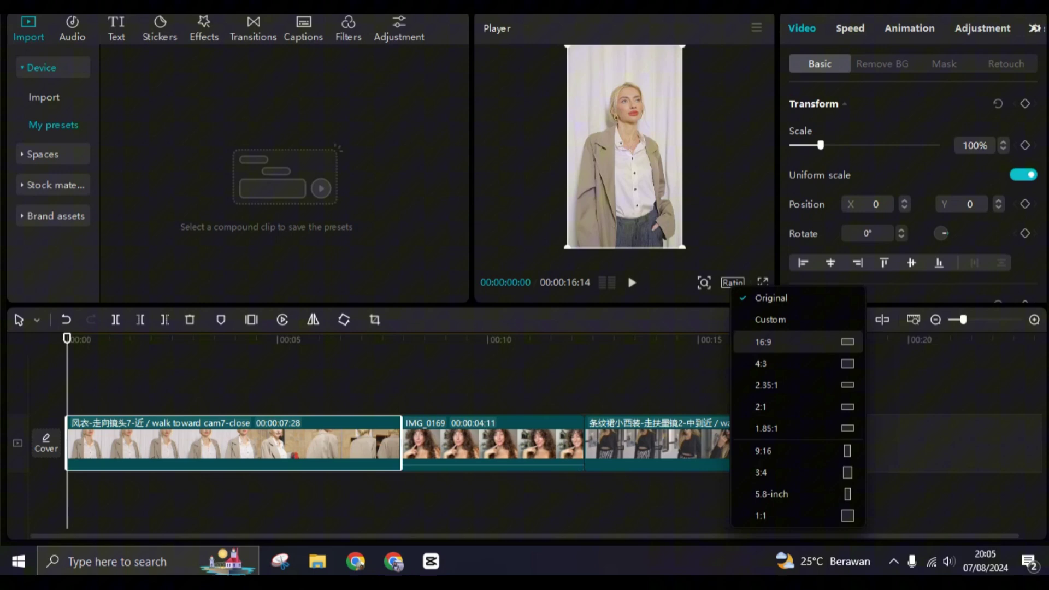
pyautogui.click(764, 342)
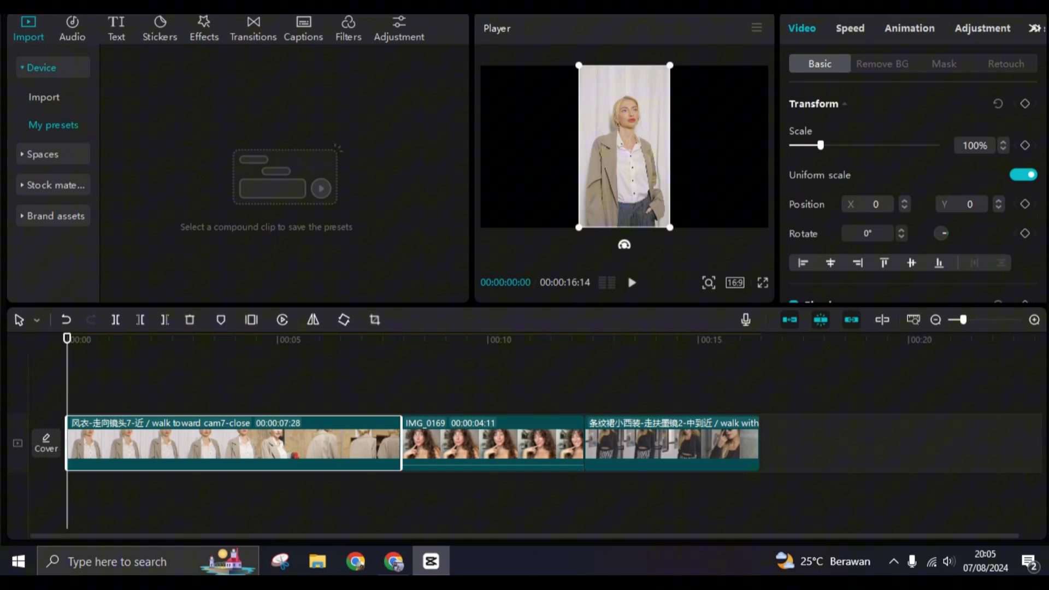
# - Shift the beige-coat clip into the frame's left third and scale it to 116%
pyautogui.moveTo(625, 148); pyautogui.dragTo(526, 146)
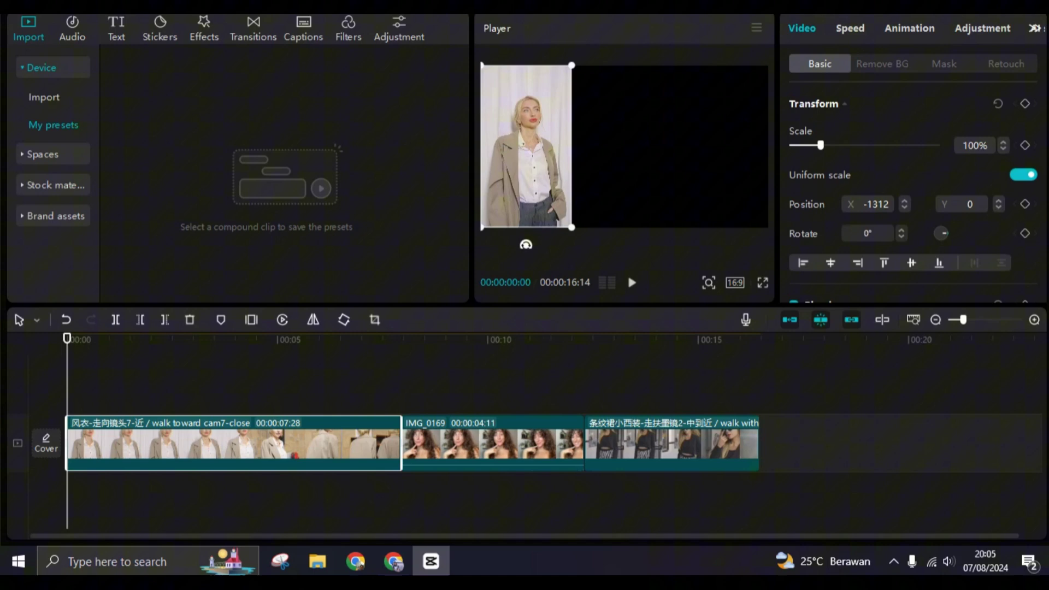
pyautogui.moveTo(572, 227); pyautogui.dragTo(586, 239)
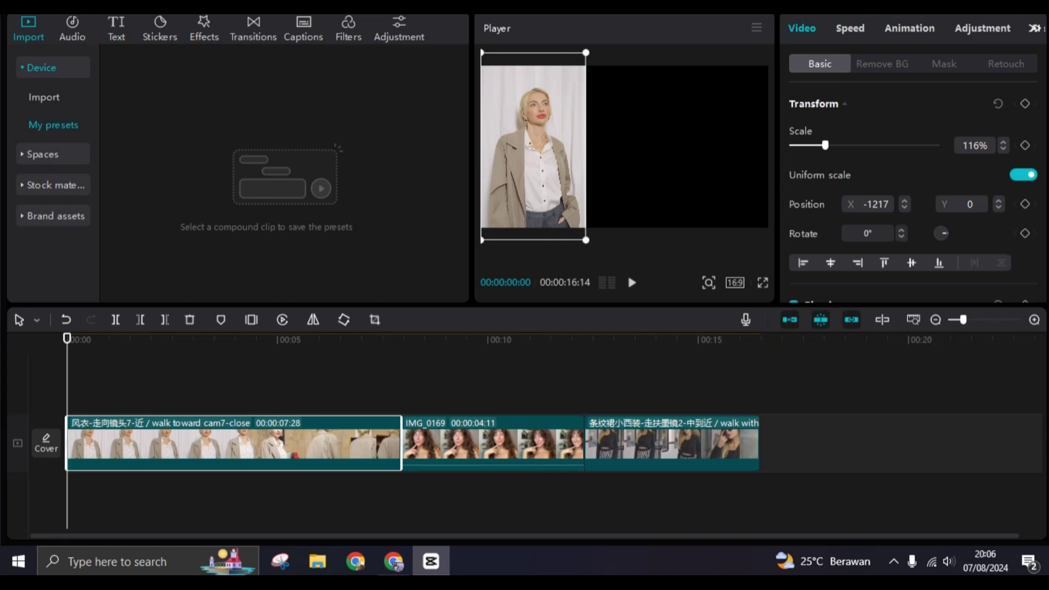
pyautogui.press('Escape')
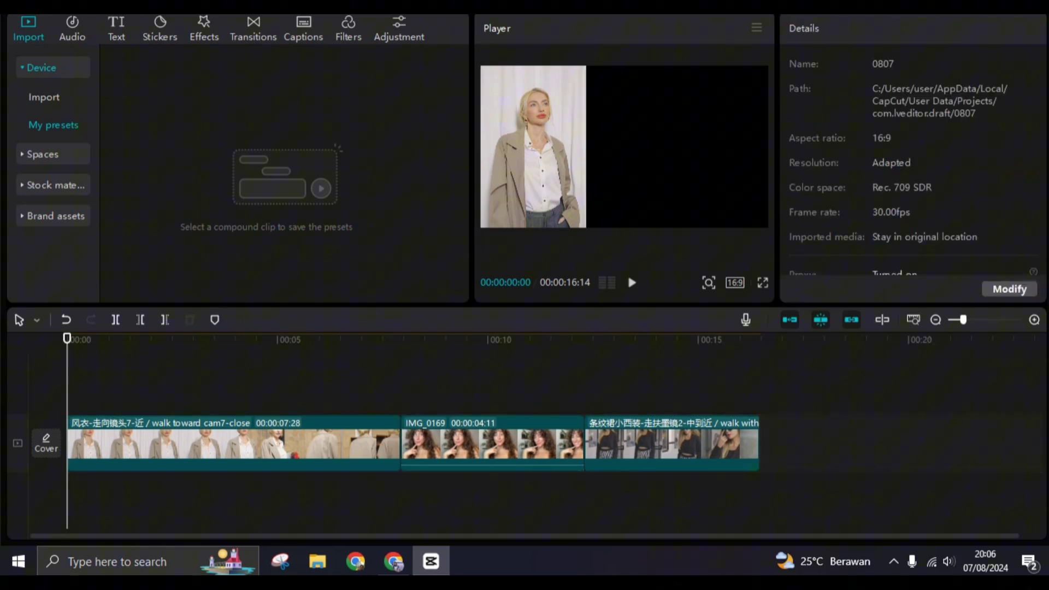
# - Lift the beige-coat clip onto an overlay track and place IMG_0169 beside it
pyautogui.click(492, 443)
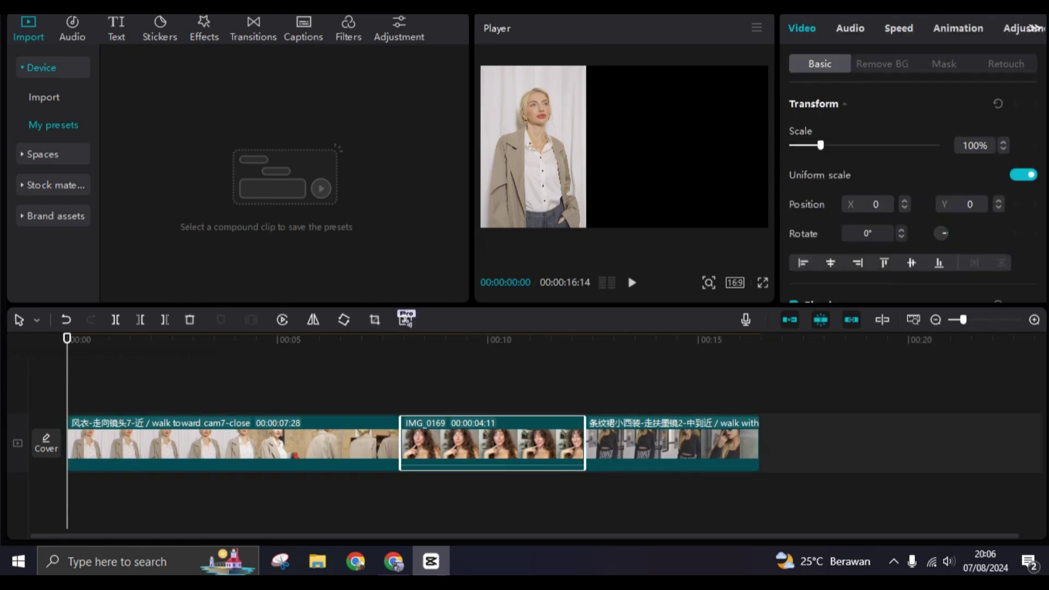
pyautogui.moveTo(229, 443); pyautogui.dragTo(229, 393)
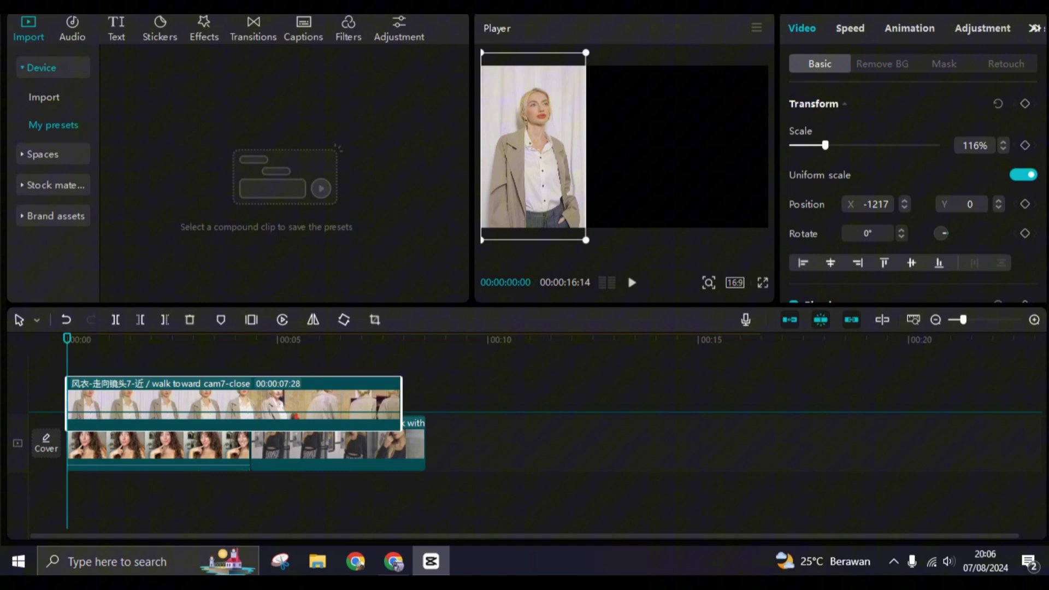
pyautogui.click(156, 471)
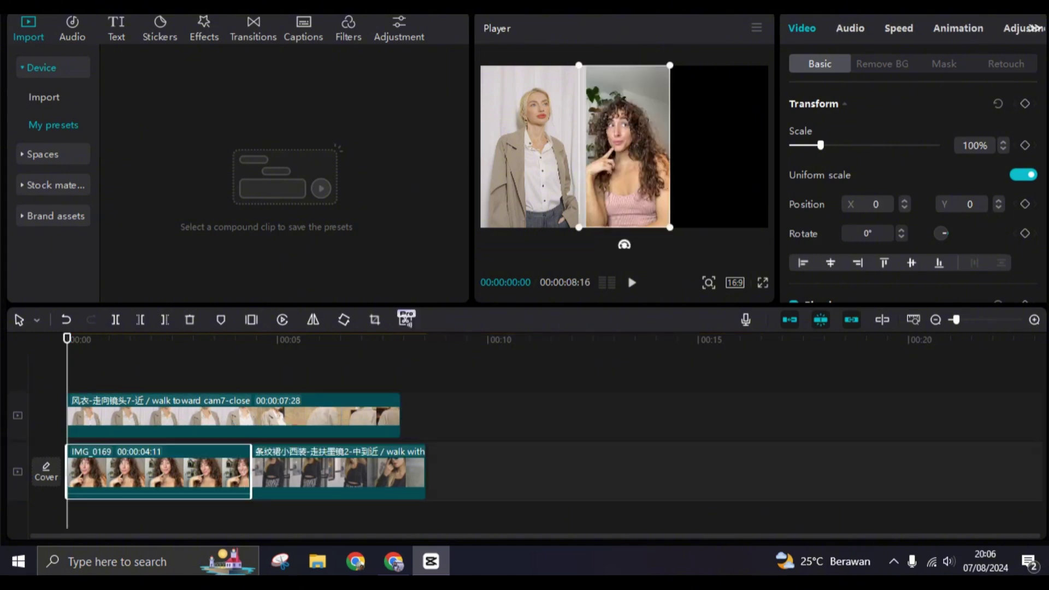
pyautogui.moveTo(625, 149); pyautogui.dragTo(632, 148)
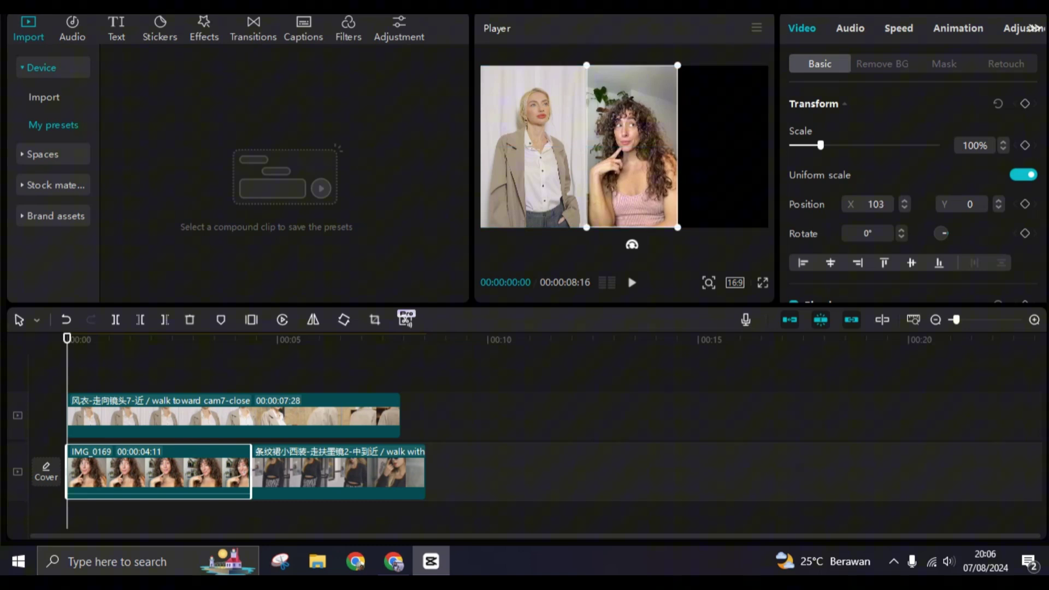
pyautogui.click(336, 472)
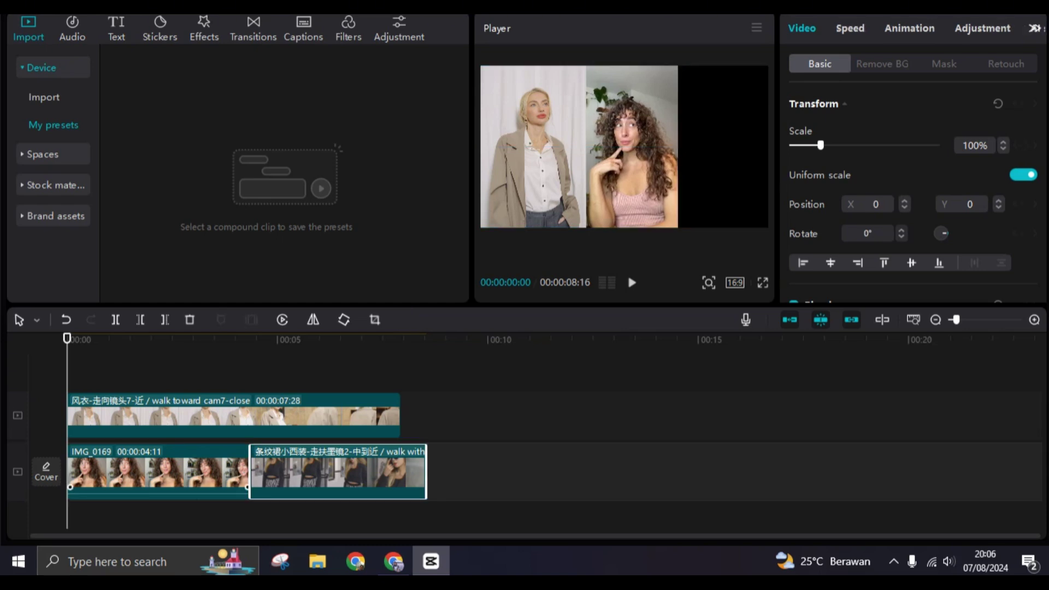
# - Put IMG_0169 on its own top track and move the striped-skirt clip right
pyautogui.moveTo(156, 471); pyautogui.dragTo(156, 394)
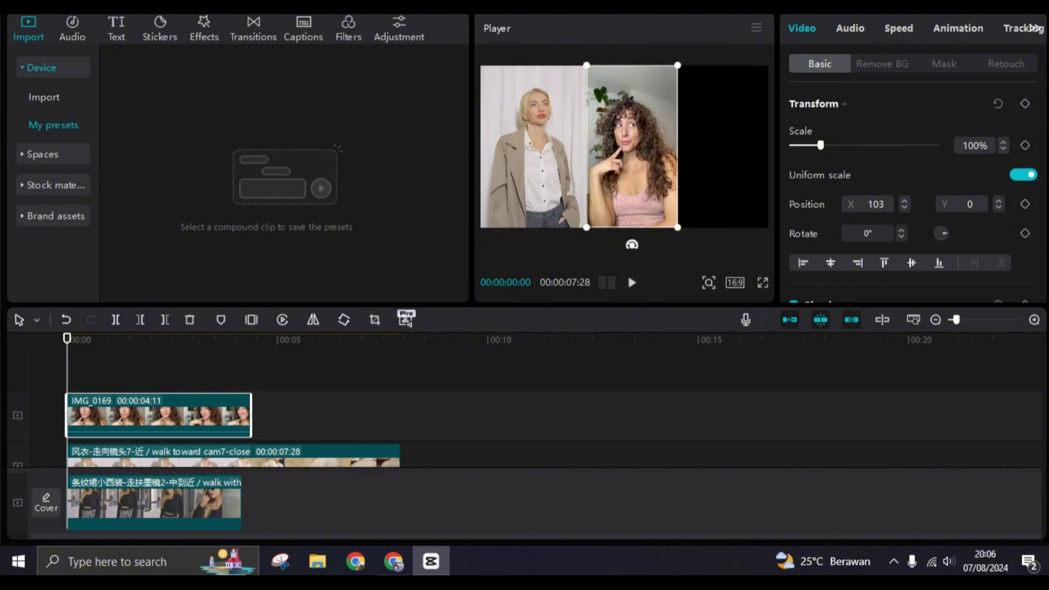
pyautogui.click(155, 500)
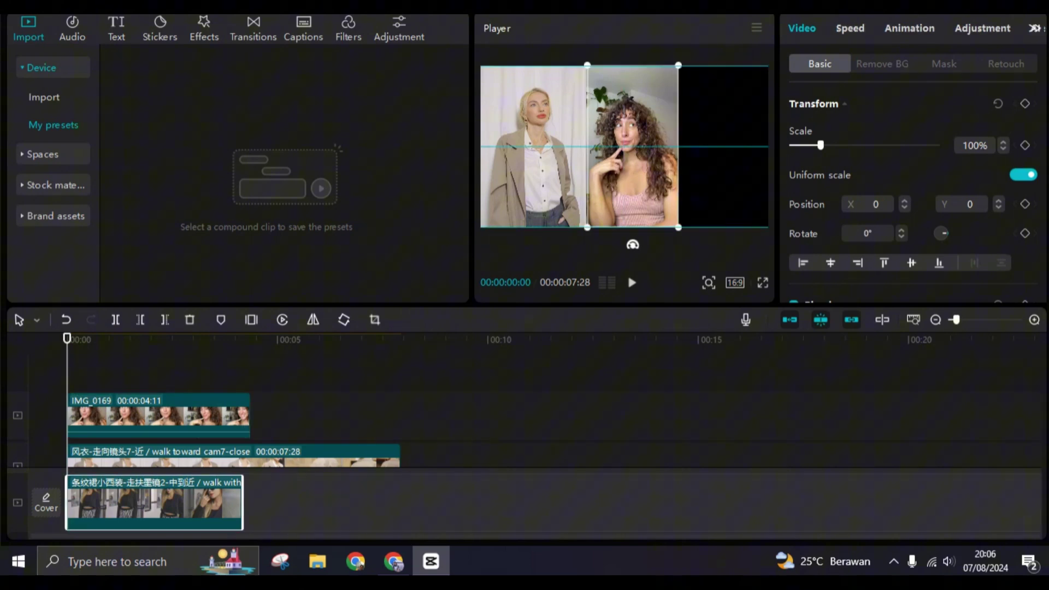
pyautogui.moveTo(625, 148); pyautogui.dragTo(723, 147)
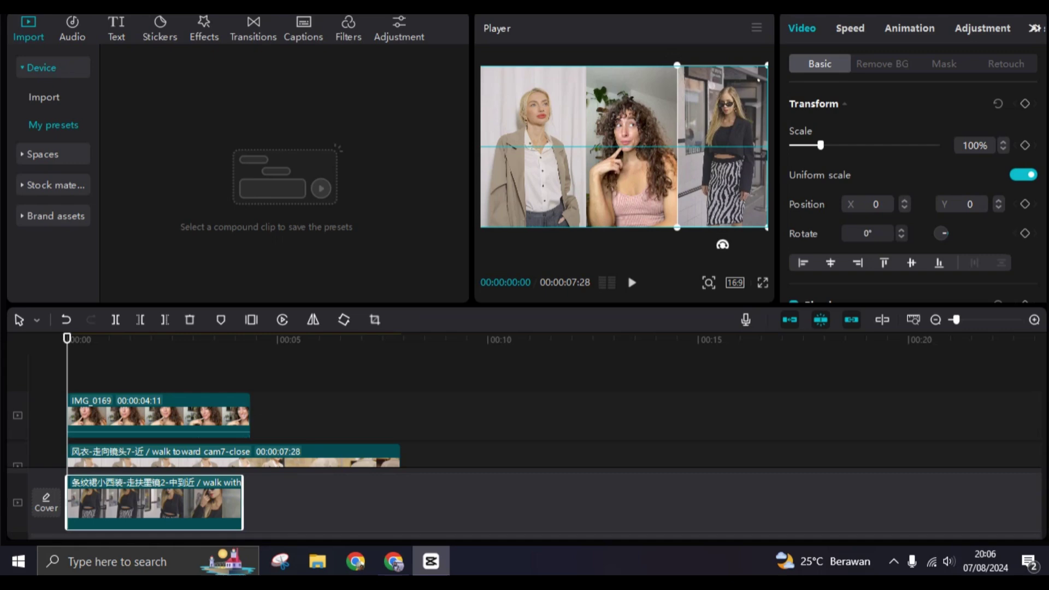
# - Review the three-panel layout by selecting each clip, then deselecting
pyautogui.click(574, 377)
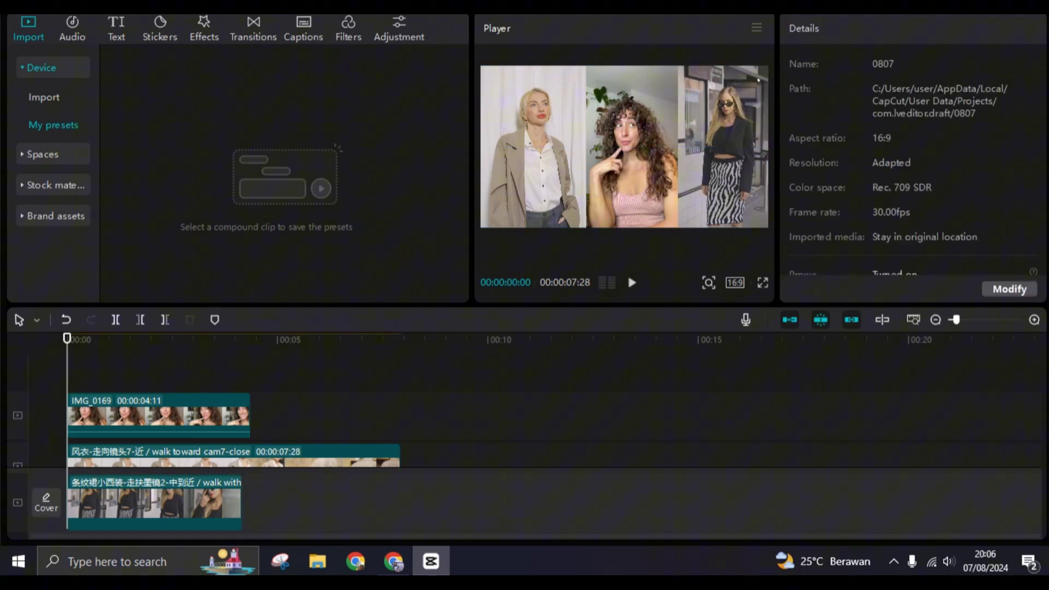
pyautogui.click(328, 456)
pyautogui.click(160, 415)
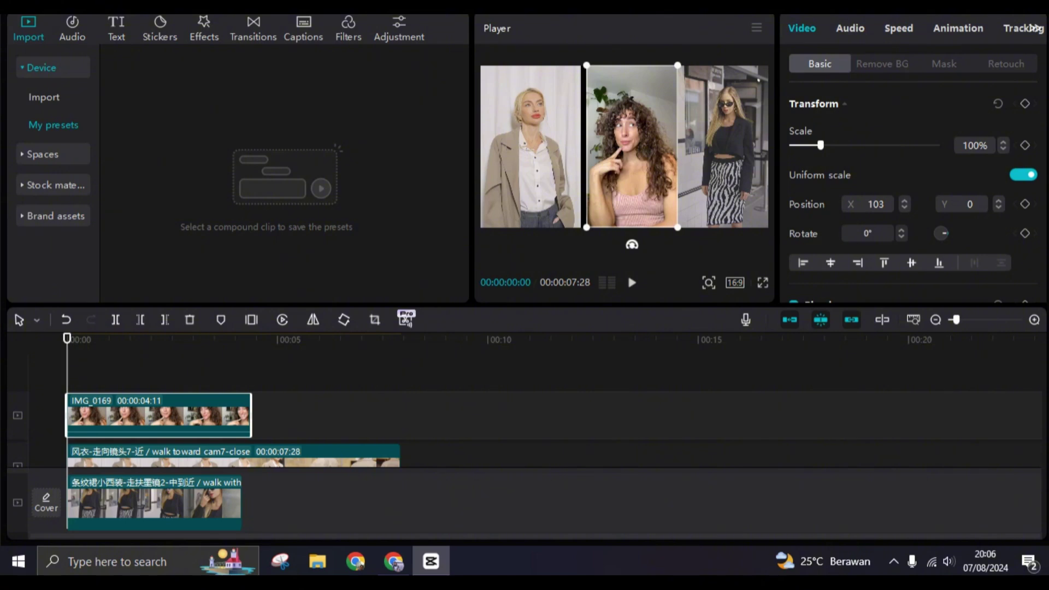
pyautogui.click(574, 378)
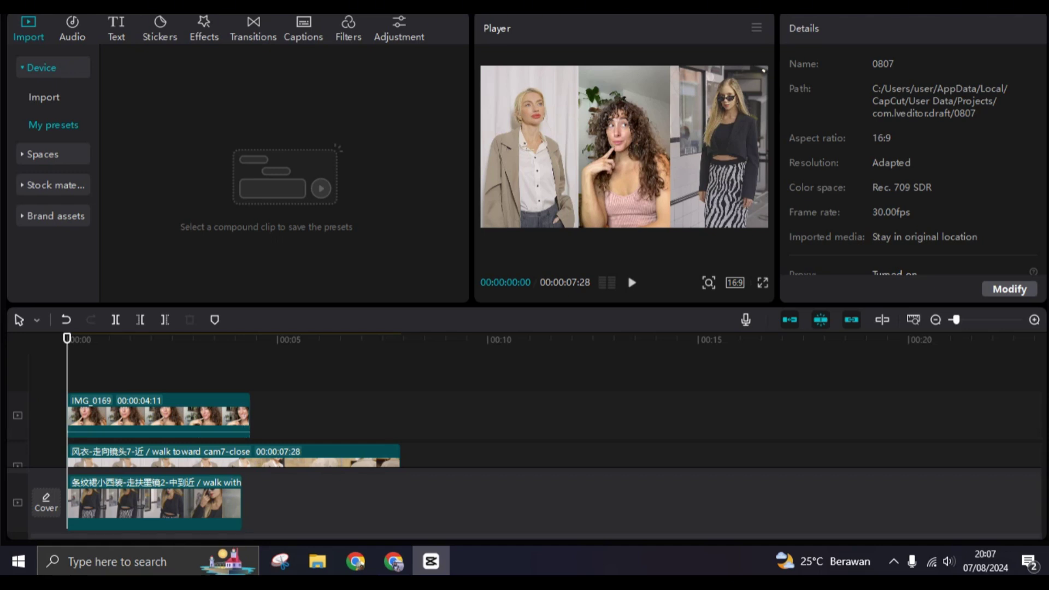
# - Trim the beige-coat clip at 00:00:04:05, where IMG_0169 ends
pyautogui.moveTo(67, 338); pyautogui.dragTo(243, 339)
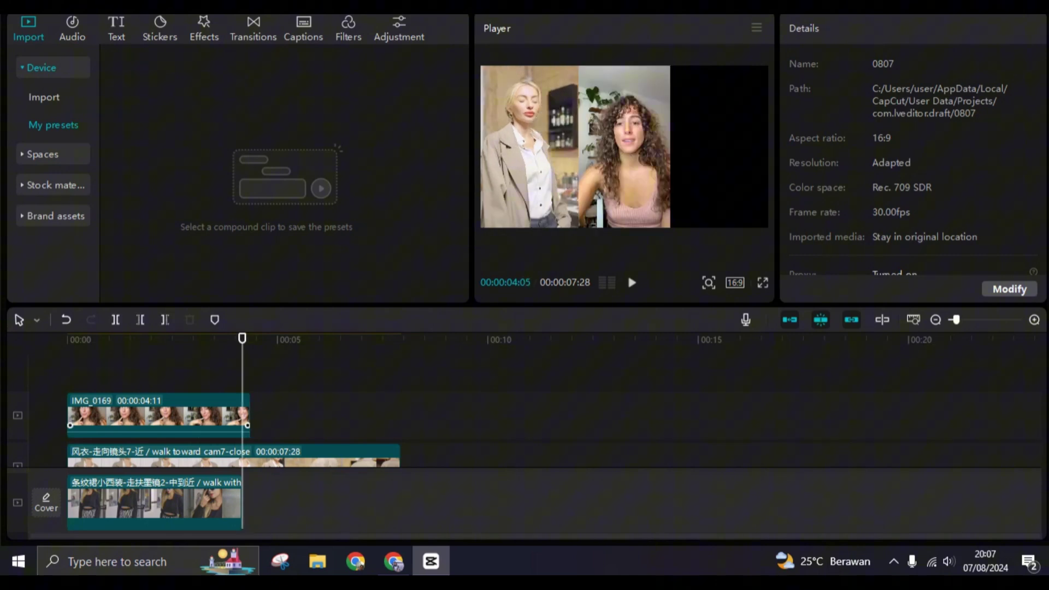
pyautogui.click(156, 413)
pyautogui.click(234, 456)
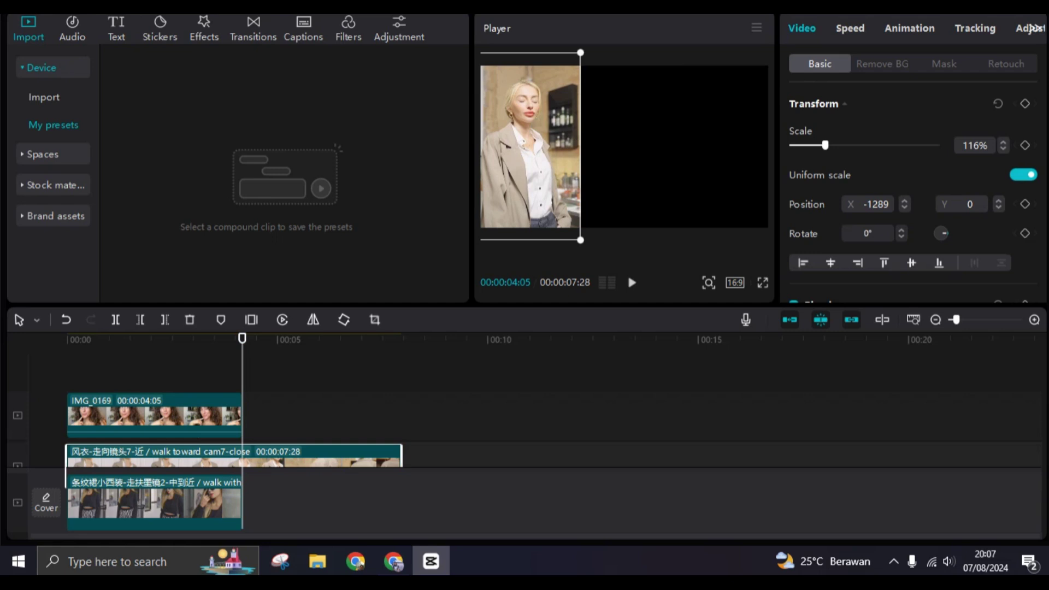
pyautogui.press('w')
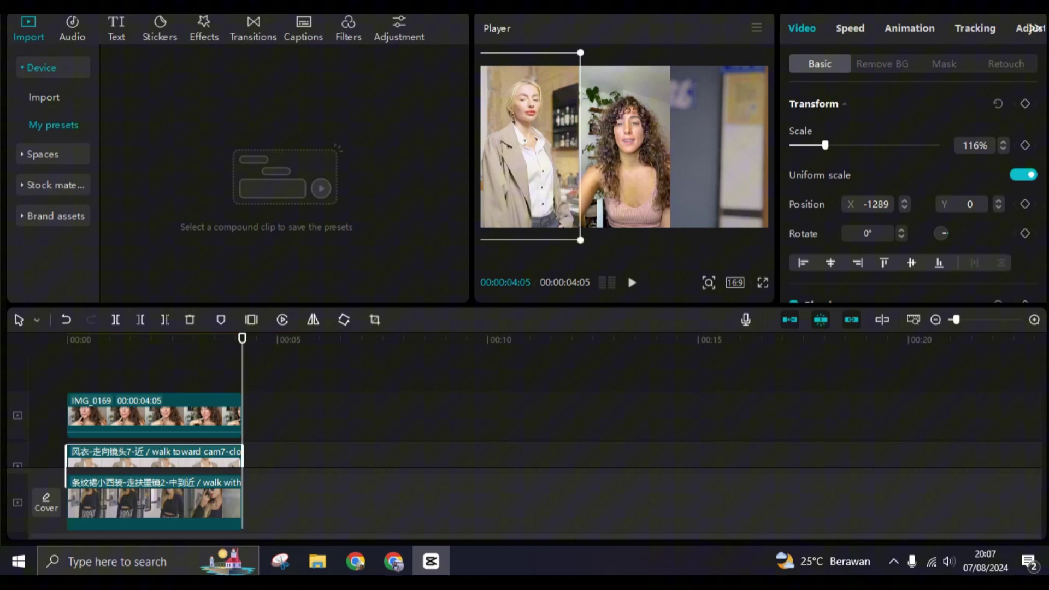
pyautogui.click(156, 500)
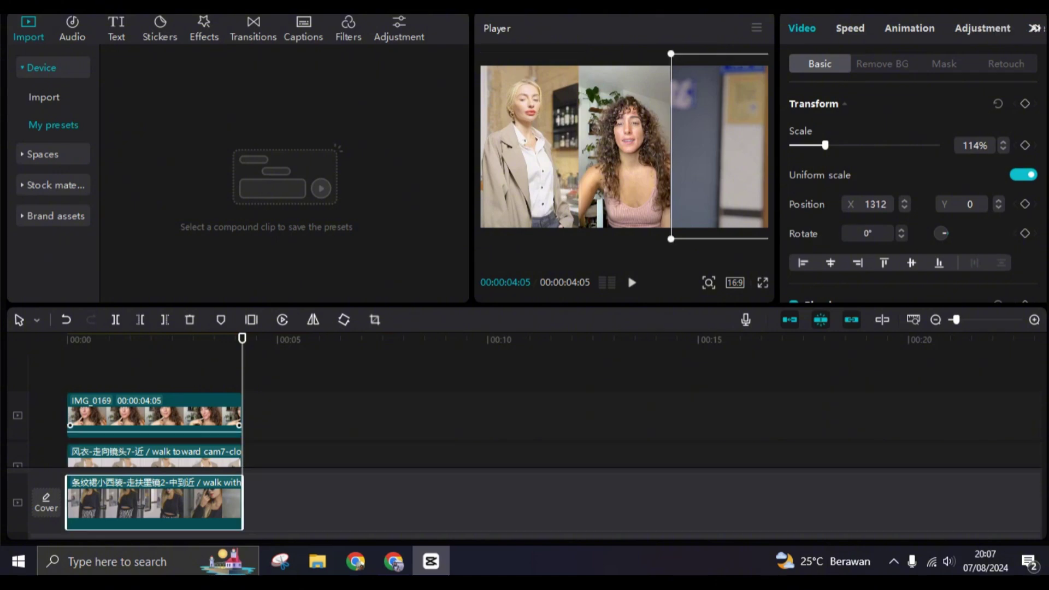
pyautogui.click(156, 456)
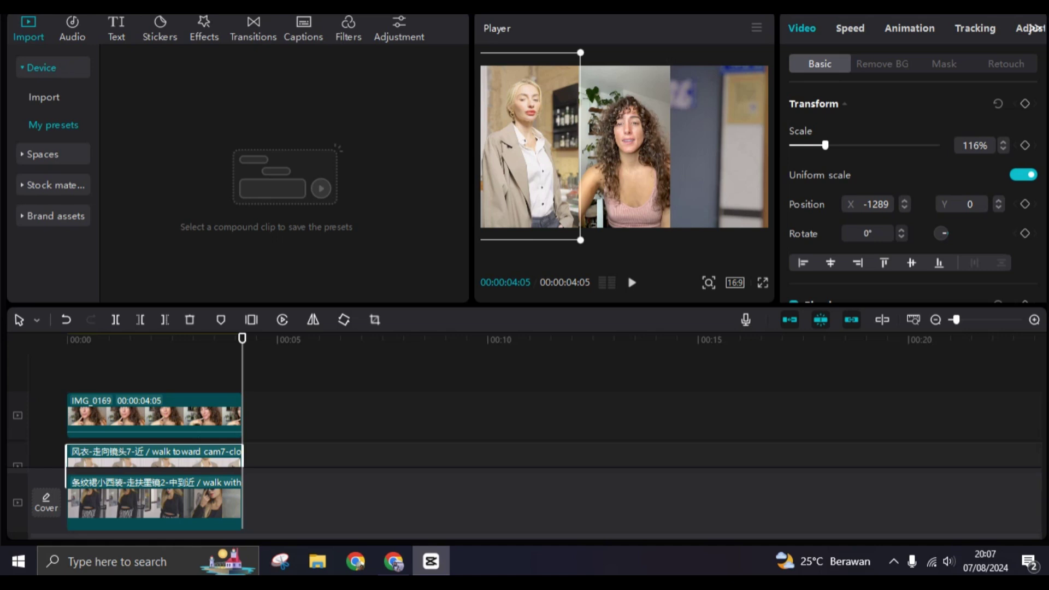
# - Apply the Slide Down In animation to the left beige-coat clip
pyautogui.click(910, 28)
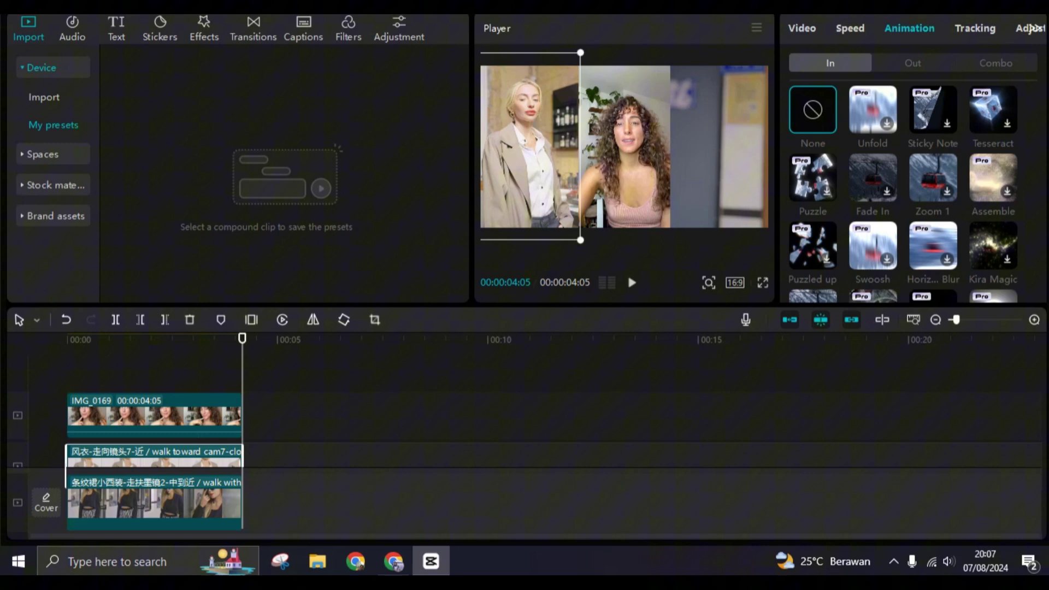
pyautogui.scroll(-4, 902, 189)
pyautogui.scroll(-4, 902, 189)
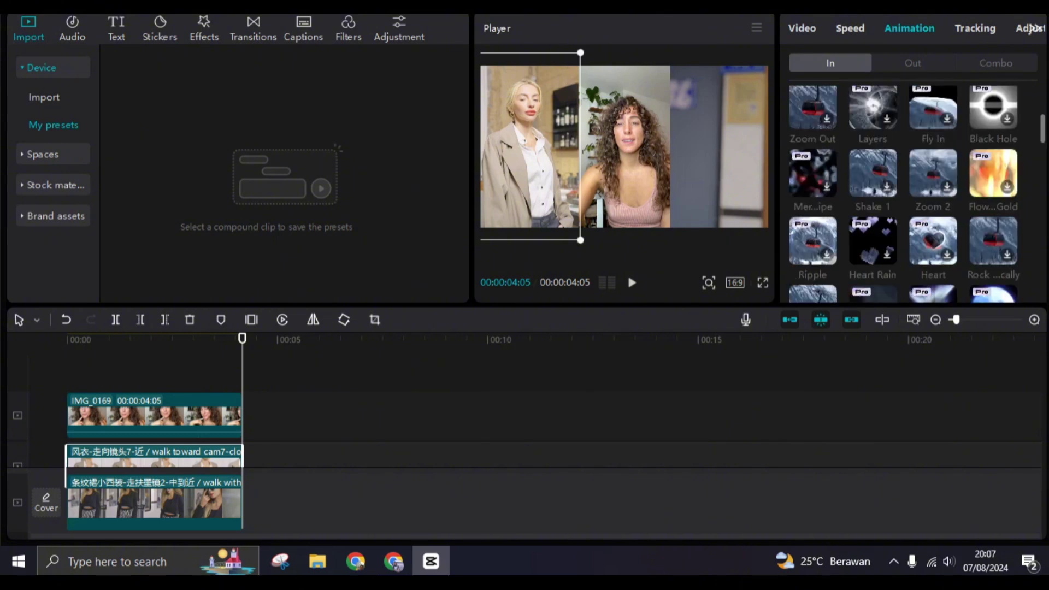
pyautogui.scroll(-4, 902, 189)
pyautogui.scroll(-3, 902, 189)
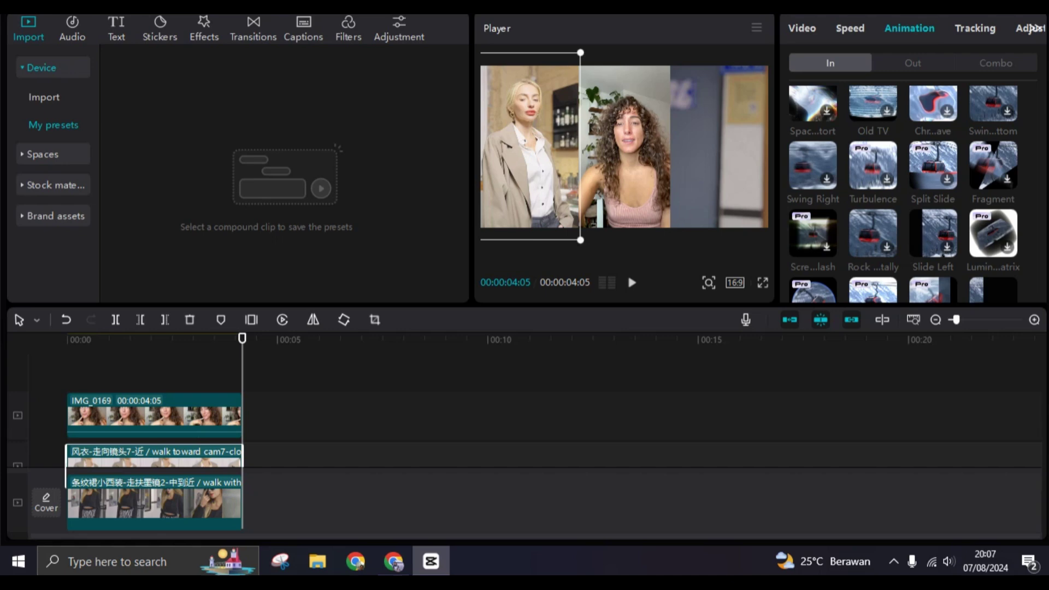
pyautogui.scroll(-2, 902, 189)
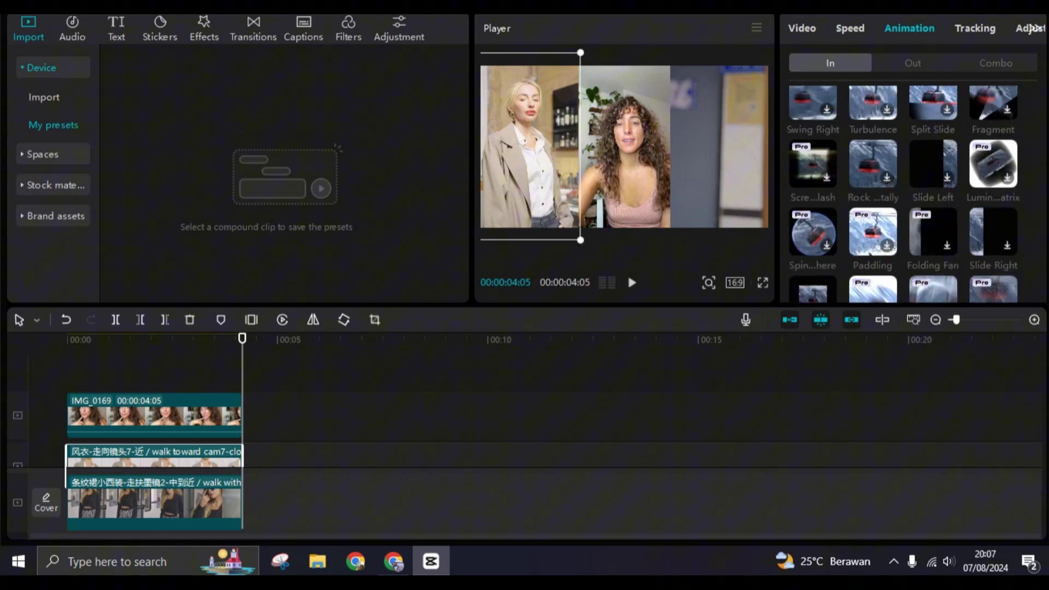
pyautogui.scroll(-2, 902, 190)
pyautogui.scroll(-2, 902, 189)
pyautogui.scroll(-2, 902, 189)
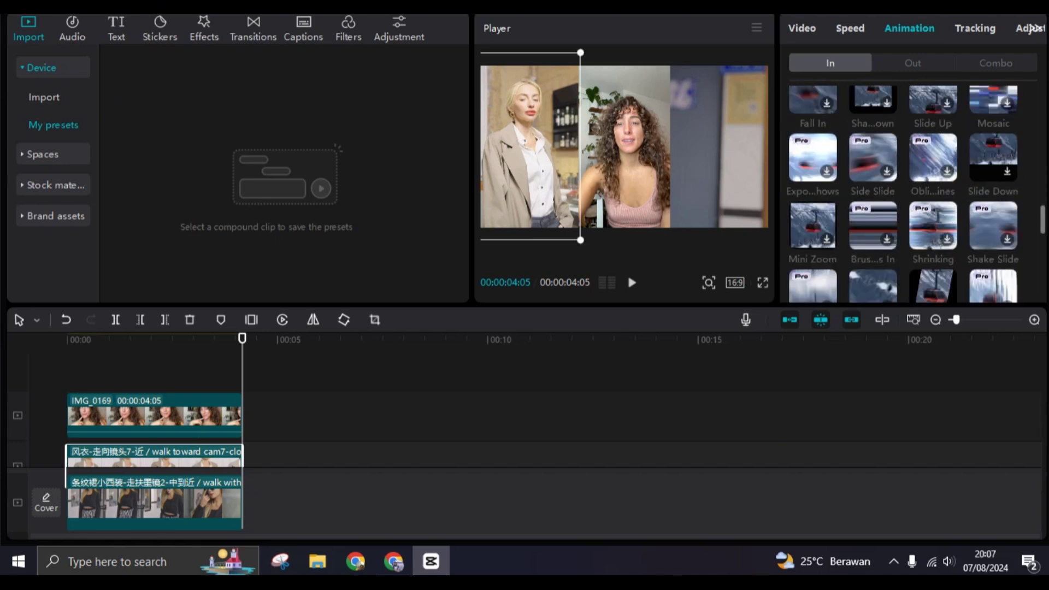
pyautogui.scroll(-2, 901, 188)
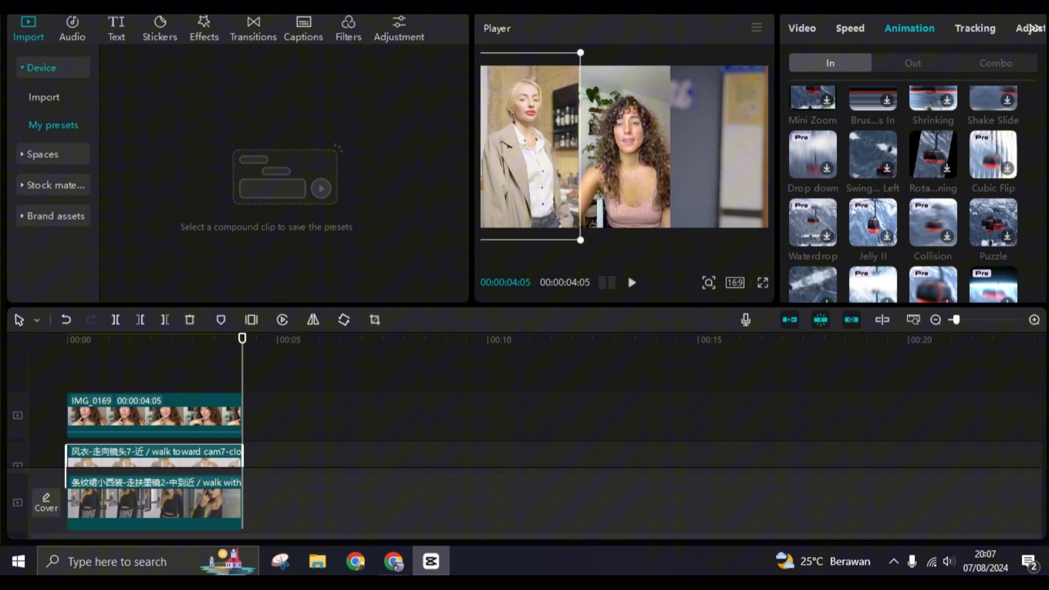
pyautogui.scroll(-2, 902, 189)
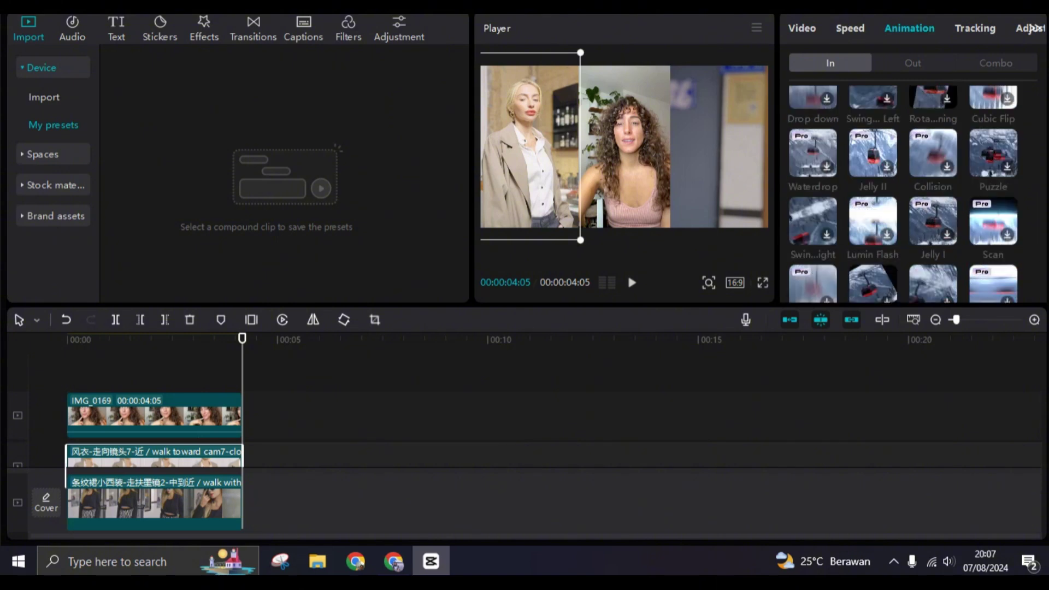
pyautogui.scroll(3, 902, 189)
pyautogui.click(994, 156)
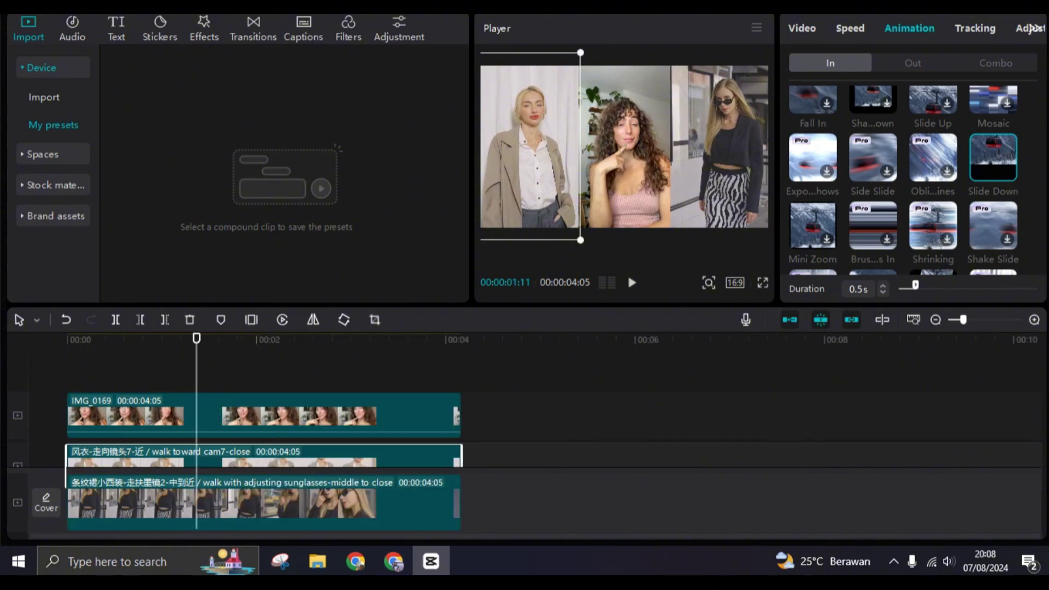
pyautogui.click(287, 414)
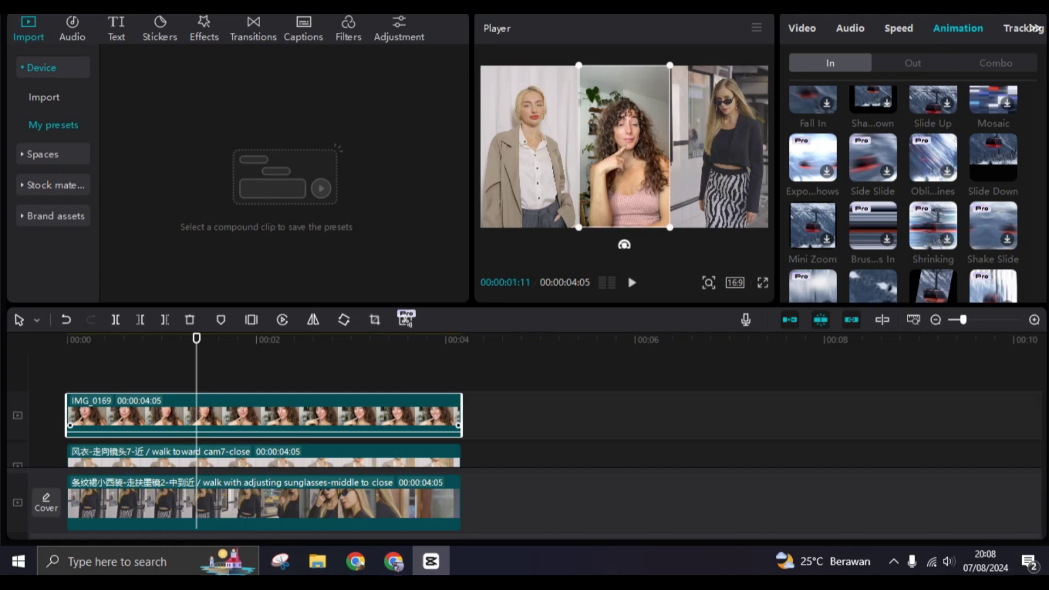
pyautogui.moveTo(197, 338); pyautogui.dragTo(124, 339)
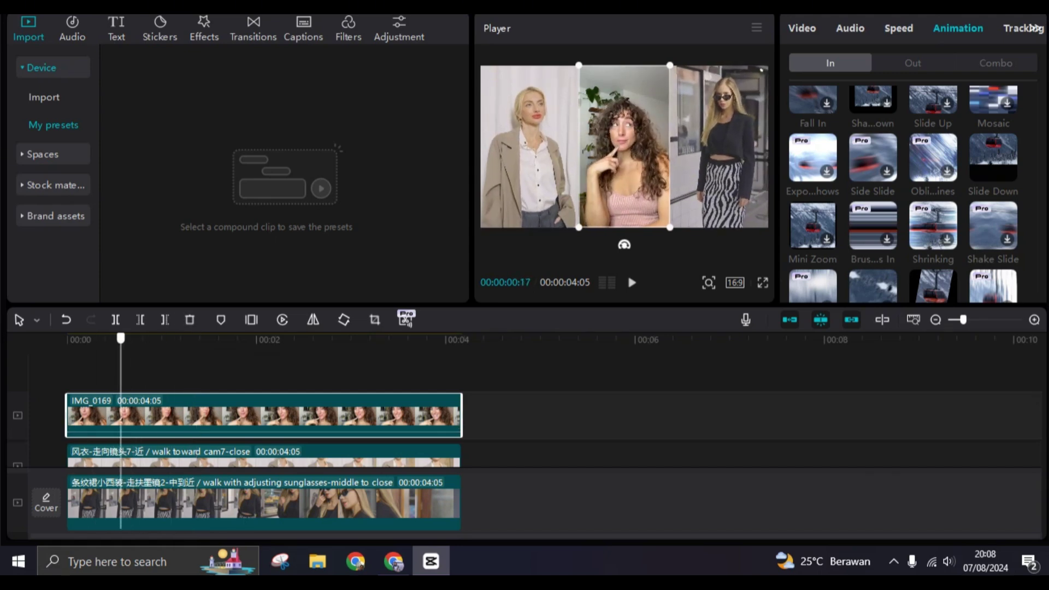
# - Give the right-hand sunglasses clip a Slide Down entrance animation
pyautogui.moveTo(124, 339); pyautogui.dragTo(115, 339)
pyautogui.hotkey('ctrl', '+')
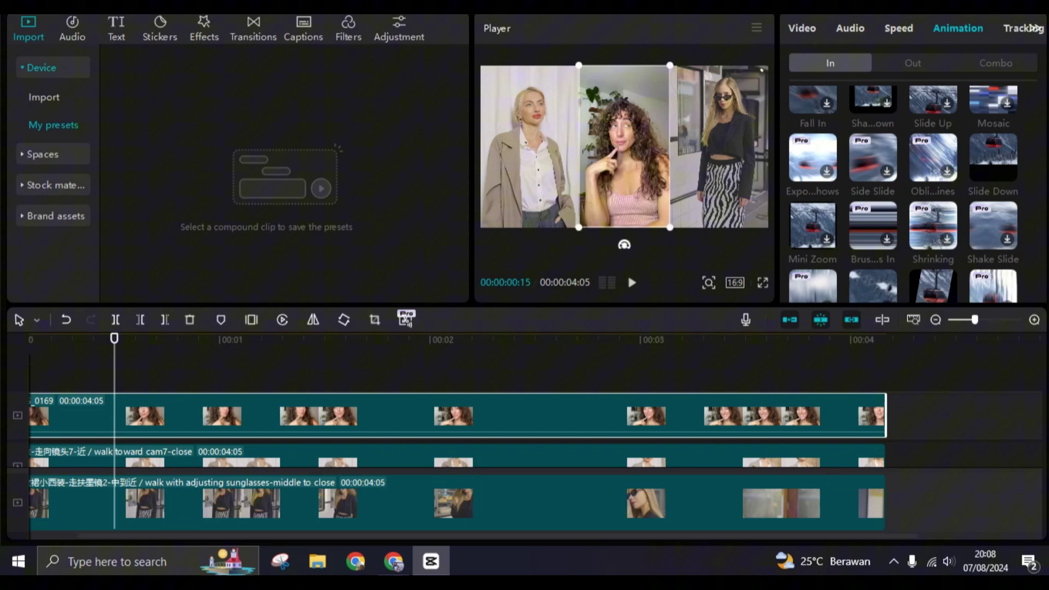
pyautogui.hotkey('ctrl', '+')
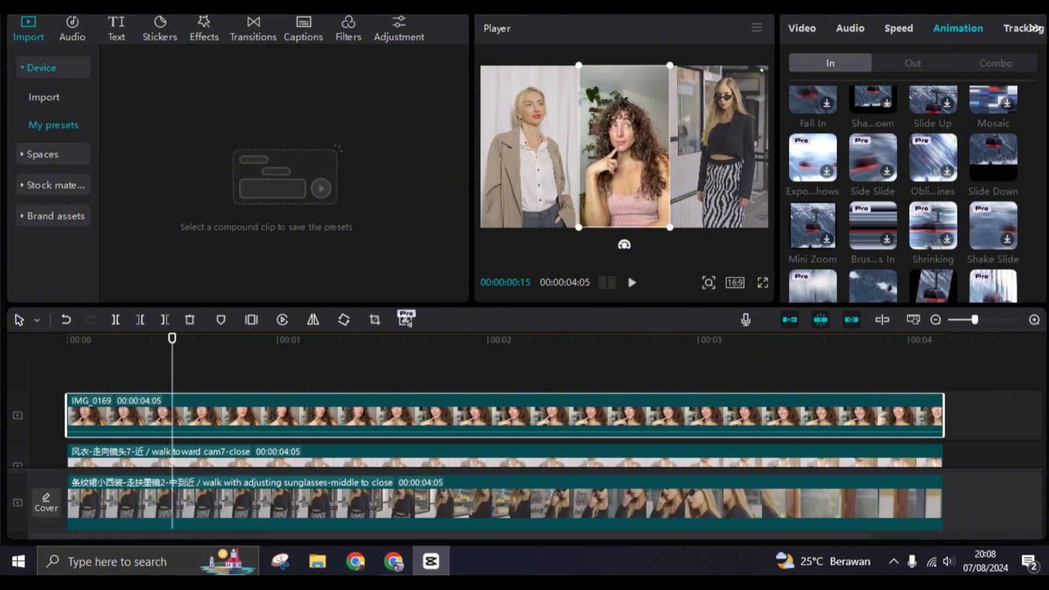
pyautogui.click(574, 502)
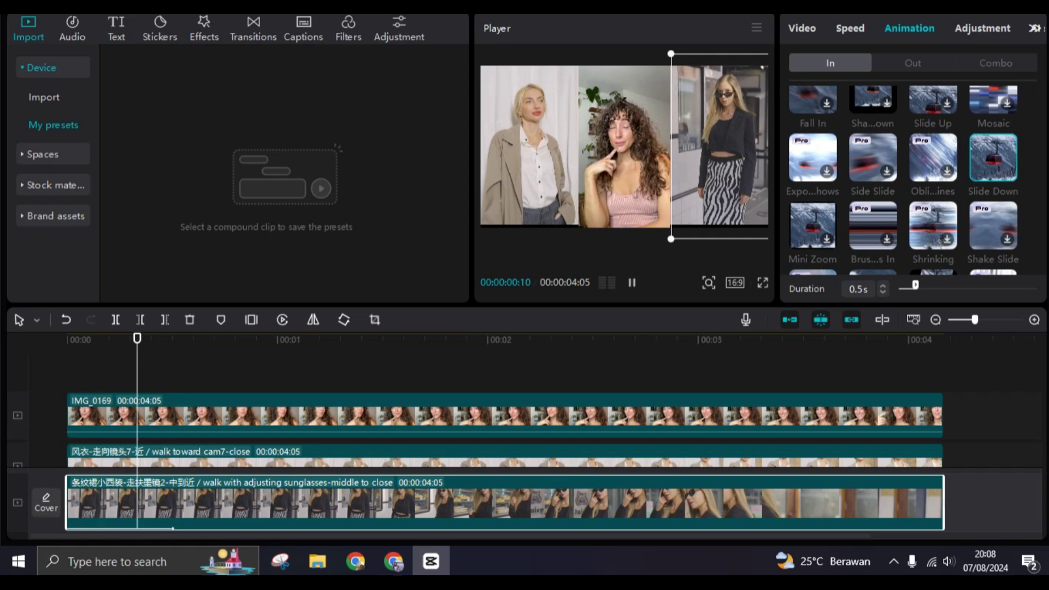
pyautogui.click(994, 157)
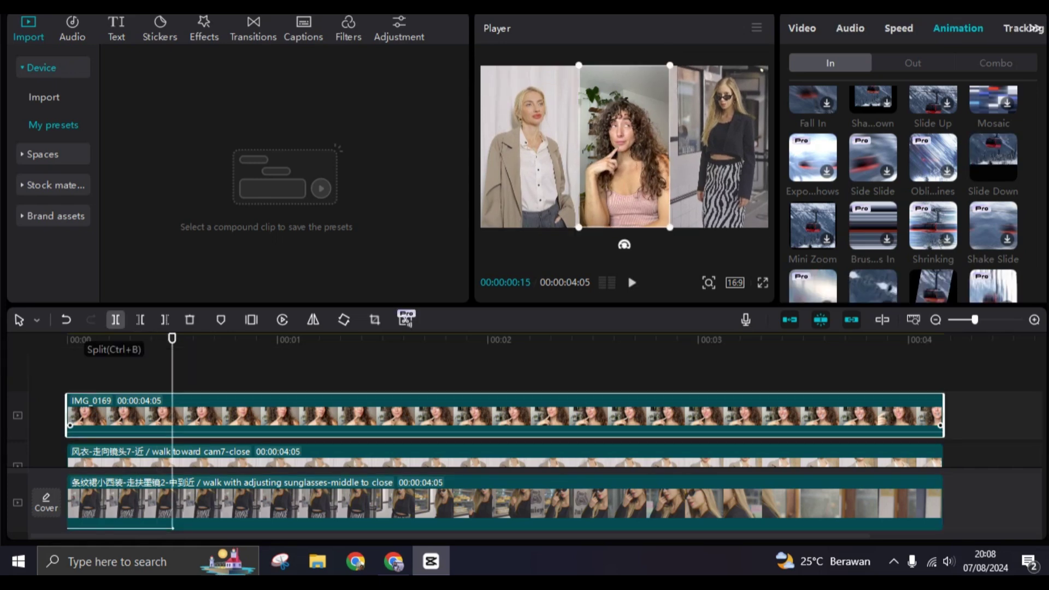
# - Split IMG_0169 at 00:15 and delete its opening piece
pyautogui.click(116, 320)
pyautogui.press('Delete')
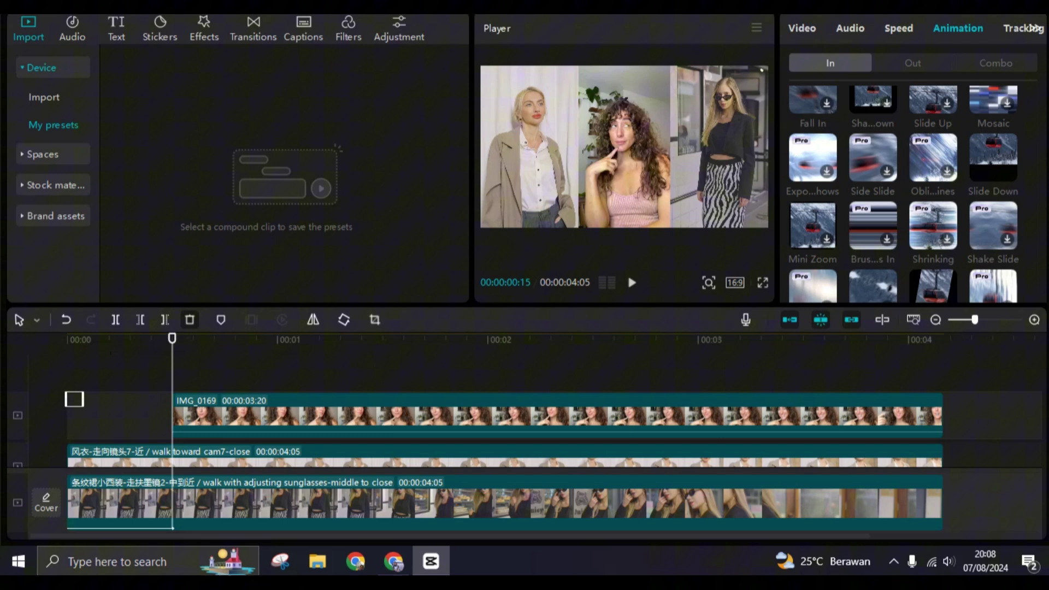
pyautogui.click(410, 414)
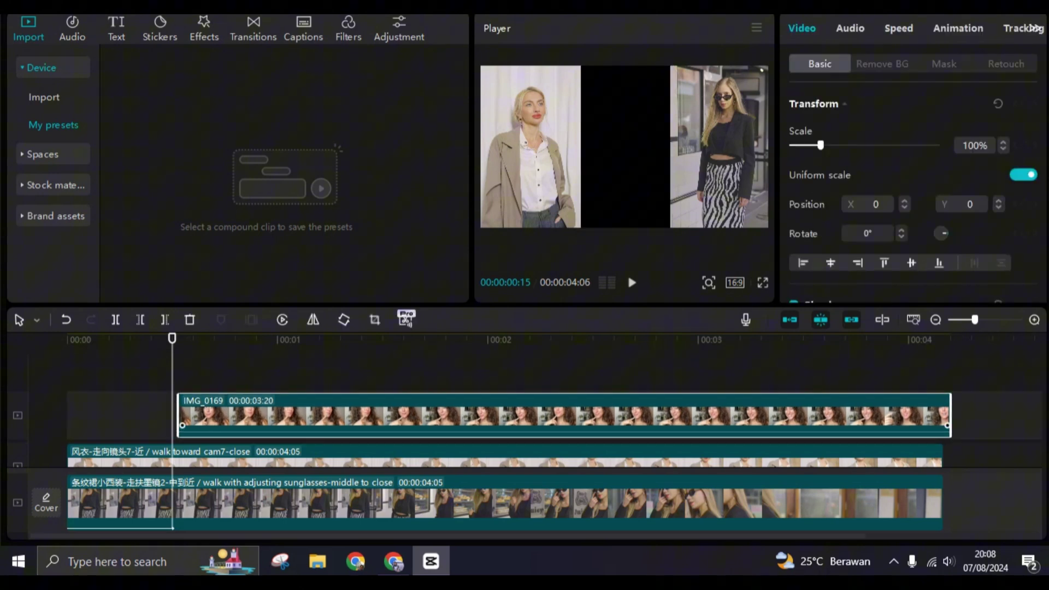
pyautogui.press('Right')
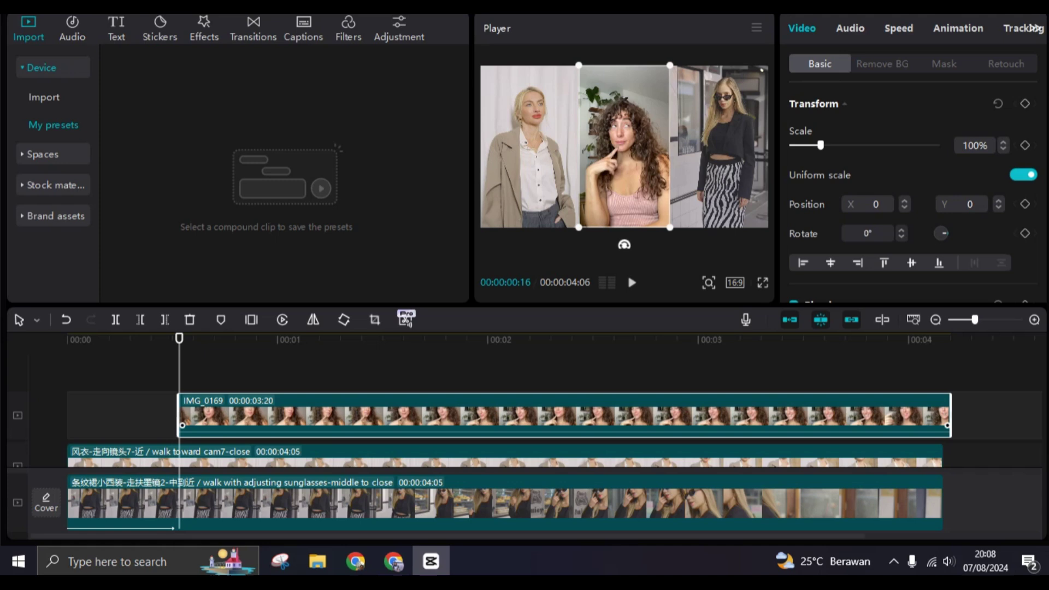
# - Apply the half-second Slide Up In animation to the middle IMG_0169 clip
pyautogui.click(958, 28)
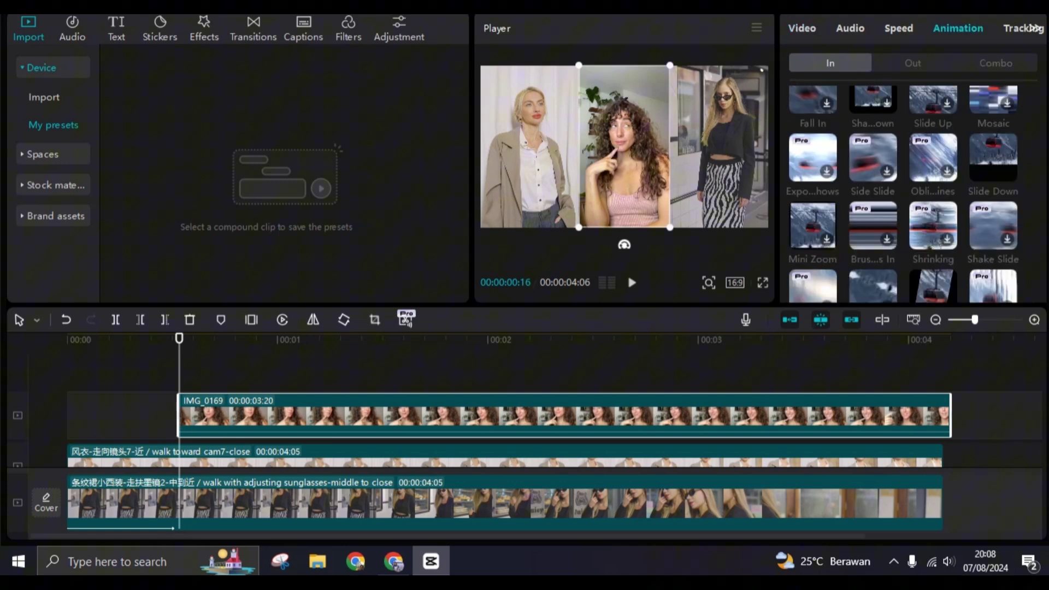
pyautogui.scroll(-3, 933, 212)
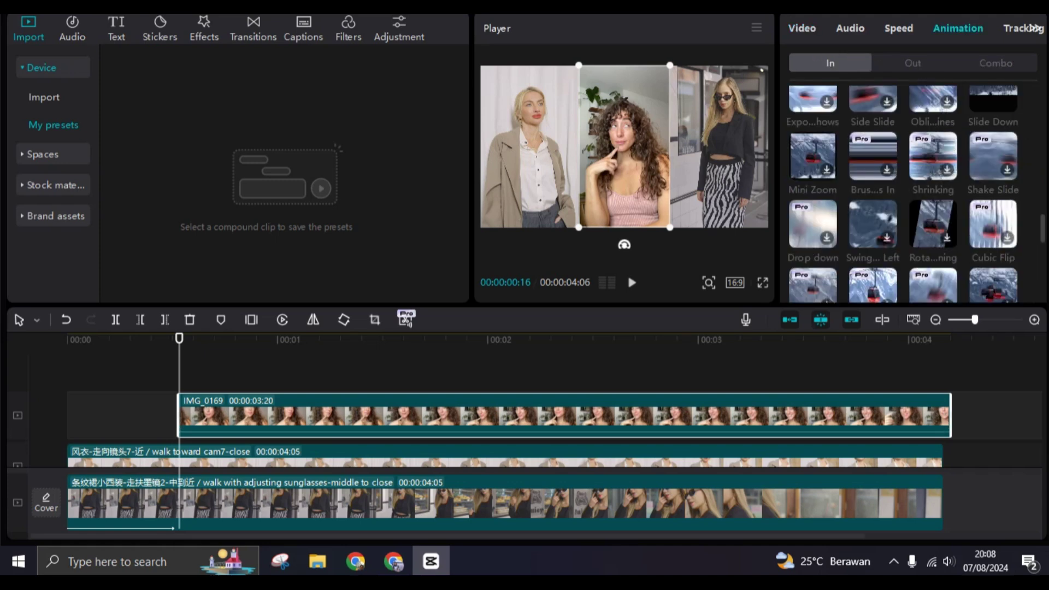
pyautogui.scroll(-3, 933, 212)
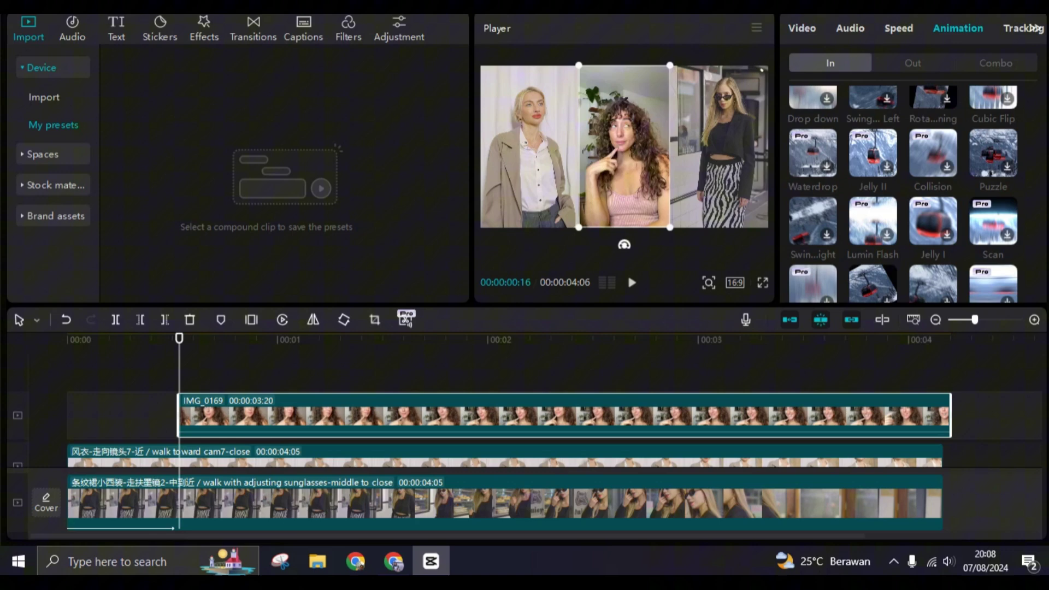
pyautogui.scroll(-3, 902, 197)
pyautogui.scroll(-2, 901, 197)
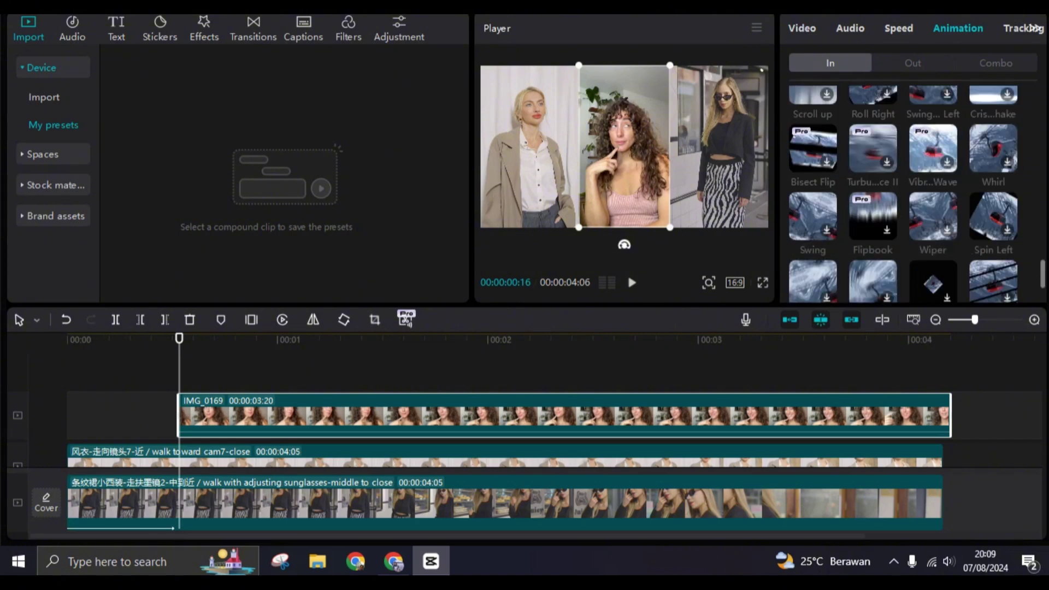
pyautogui.scroll(-2, 902, 196)
pyautogui.scroll(3, 902, 197)
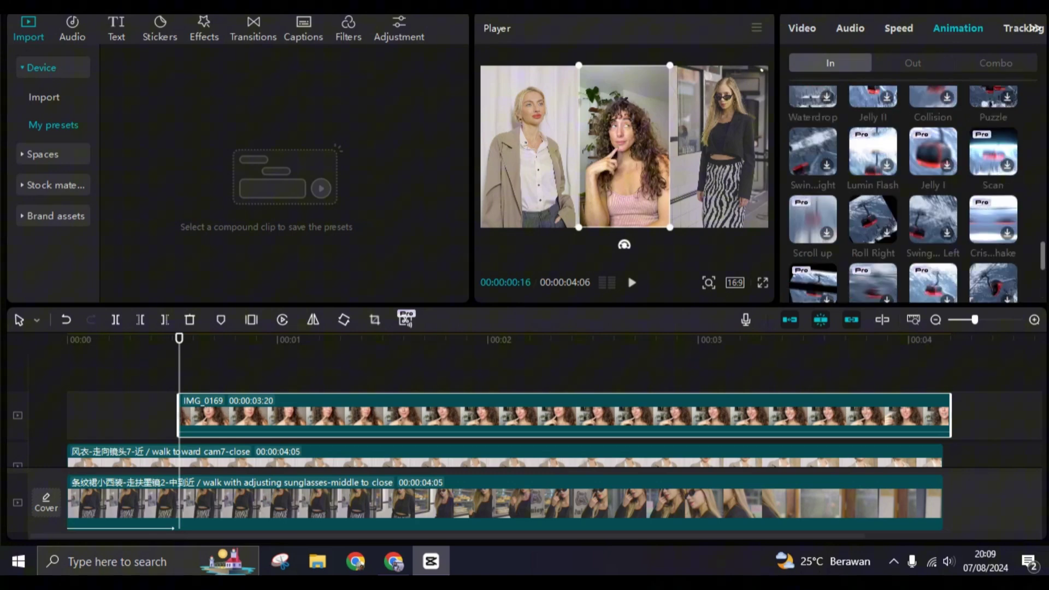
pyautogui.scroll(2, 902, 197)
pyautogui.scroll(2, 903, 197)
pyautogui.scroll(2, 902, 197)
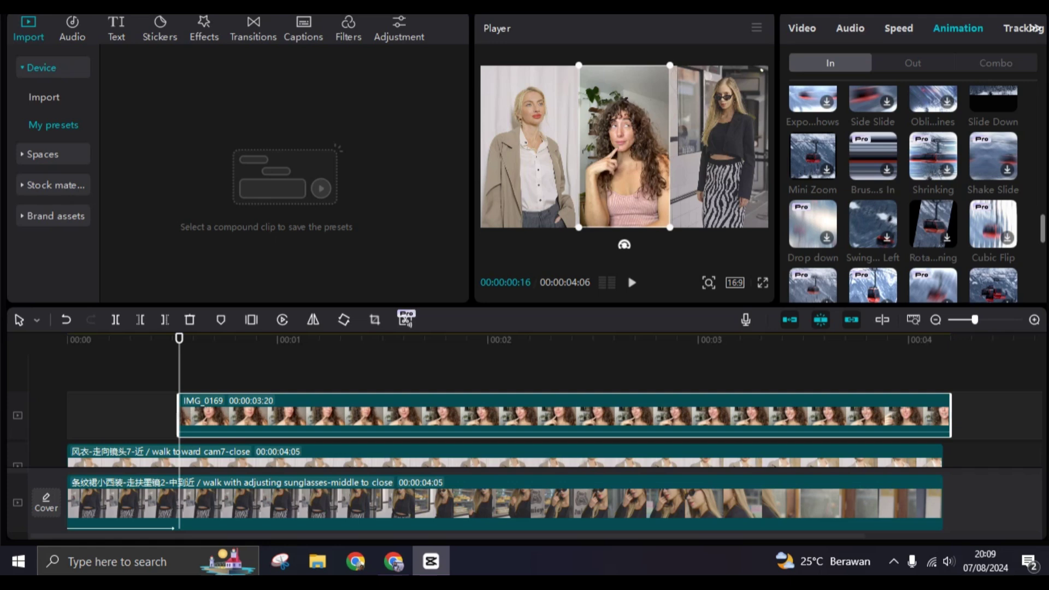
pyautogui.scroll(2, 902, 198)
pyautogui.scroll(2, 902, 197)
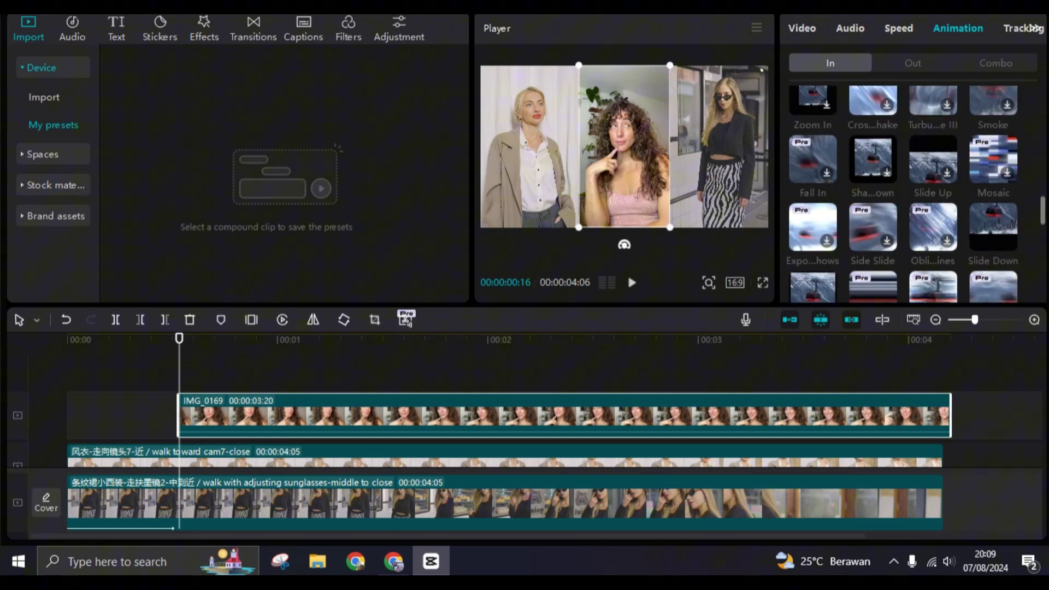
pyautogui.click(934, 162)
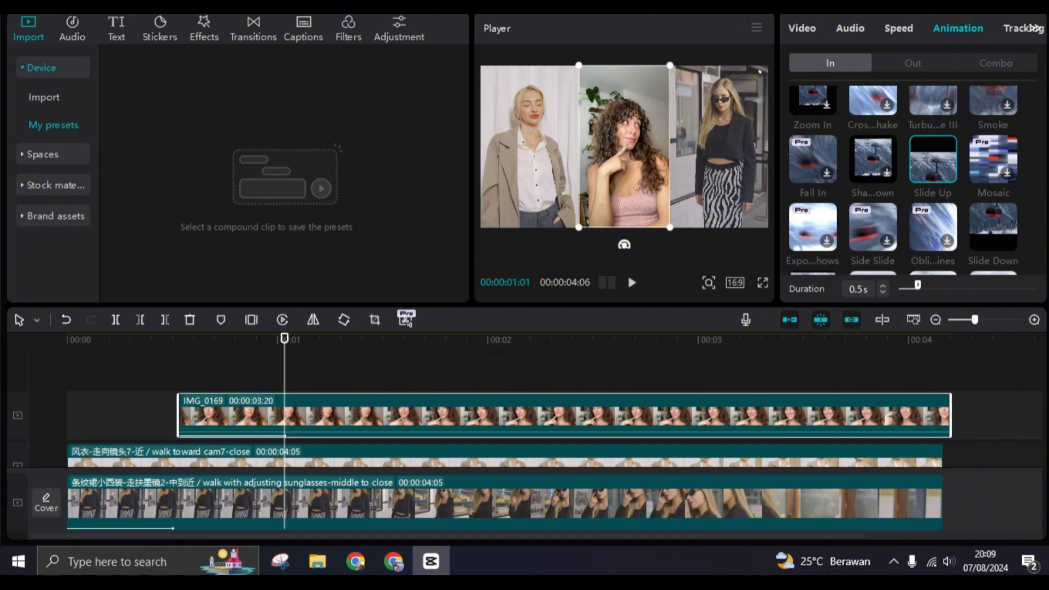
# - Replace the sunglasses clip's Slide Down entrance with Slide Left
pyautogui.click(509, 456)
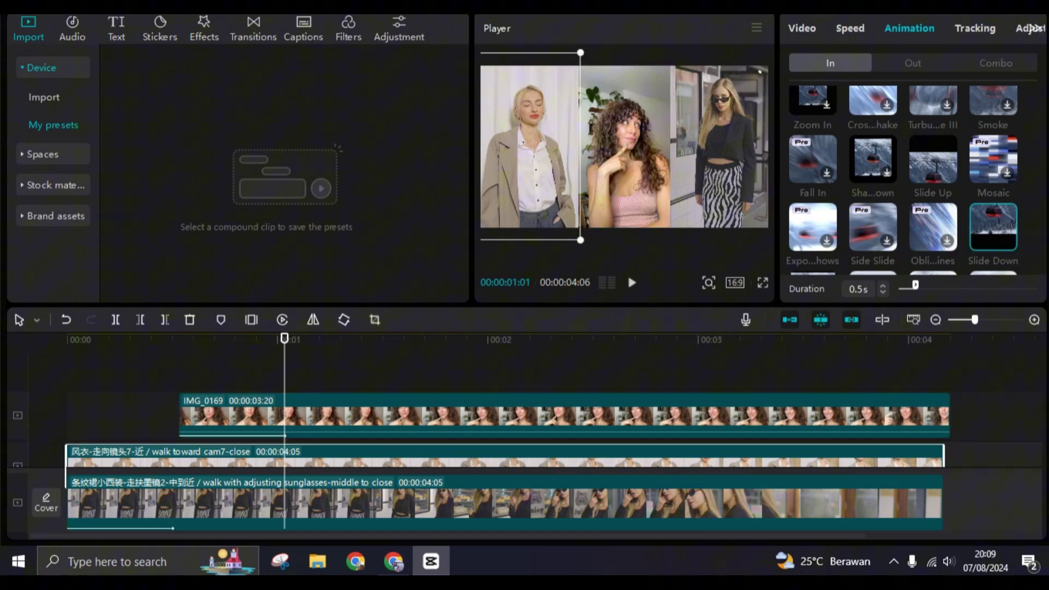
pyautogui.click(509, 502)
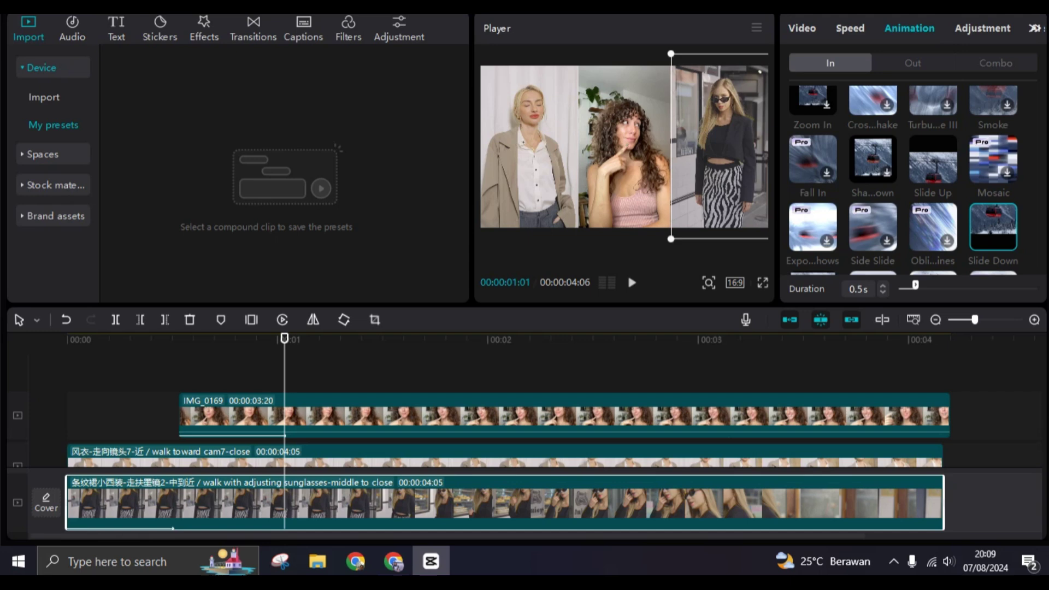
pyautogui.click(509, 456)
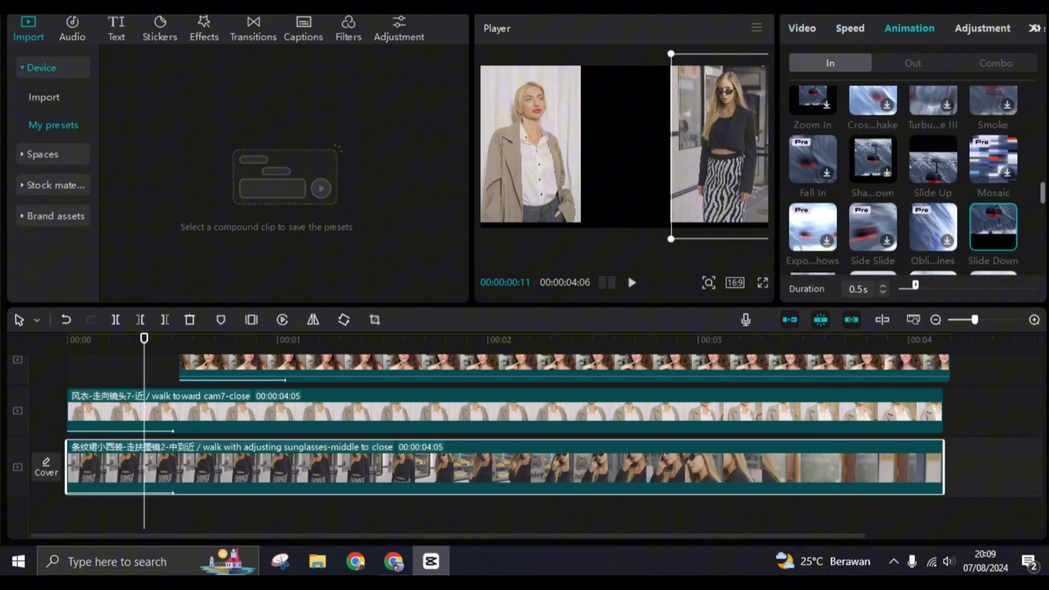
pyautogui.scroll(-2, 902, 180)
pyautogui.scroll(-1, 902, 180)
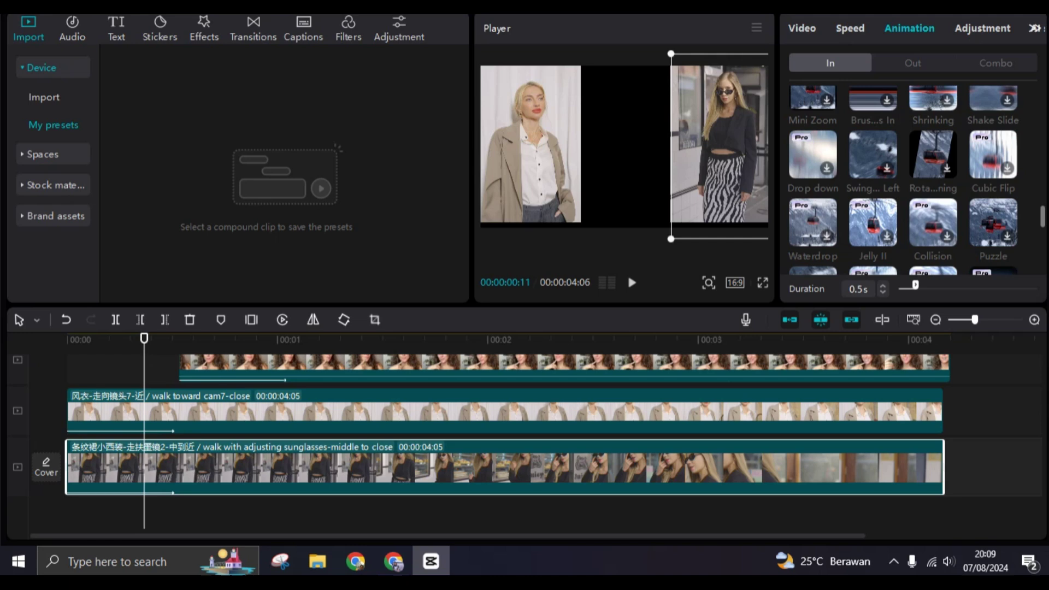
pyautogui.scroll(-2, 902, 181)
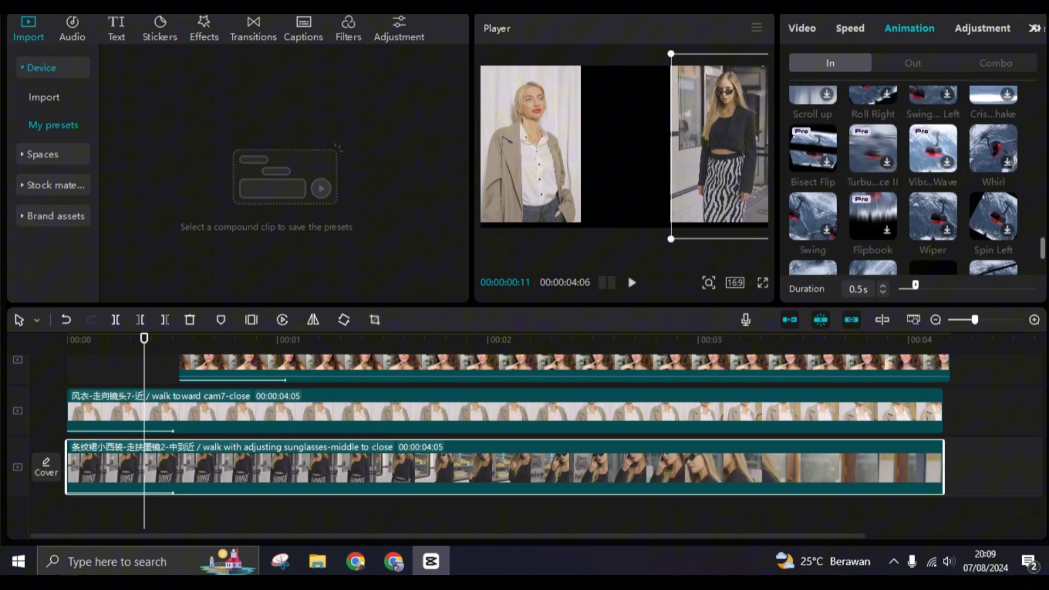
pyautogui.scroll(-1, 930, 218)
pyautogui.scroll(4, 930, 218)
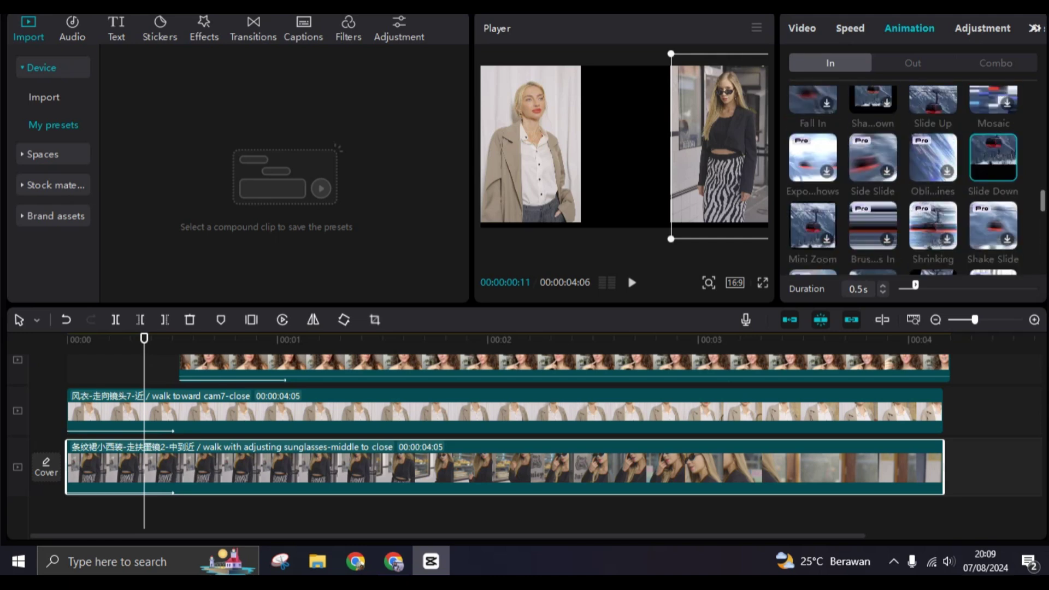
pyautogui.scroll(2, 930, 218)
pyautogui.scroll(1, 929, 181)
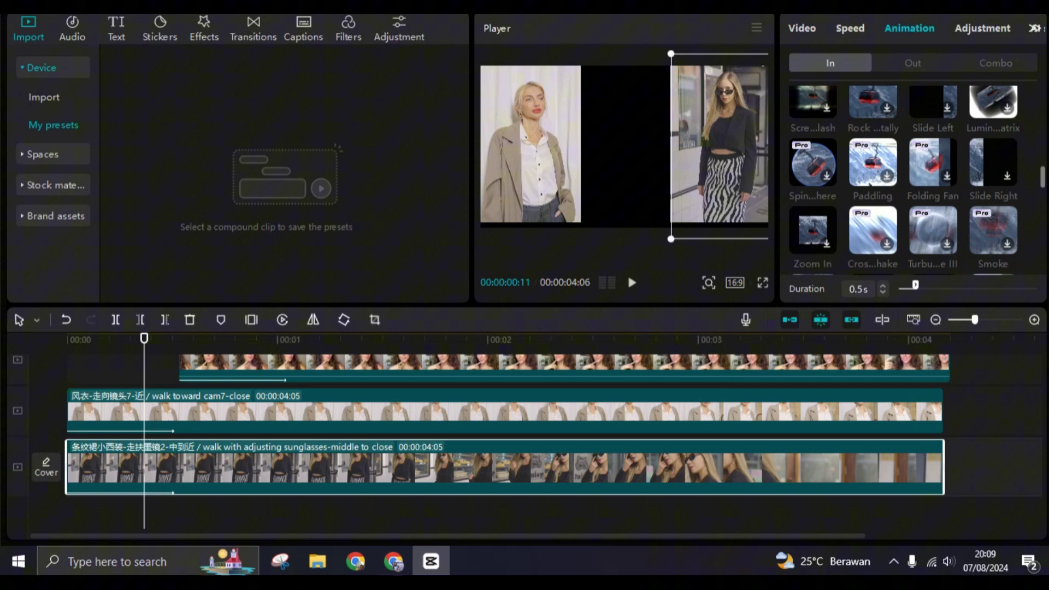
pyautogui.click(933, 103)
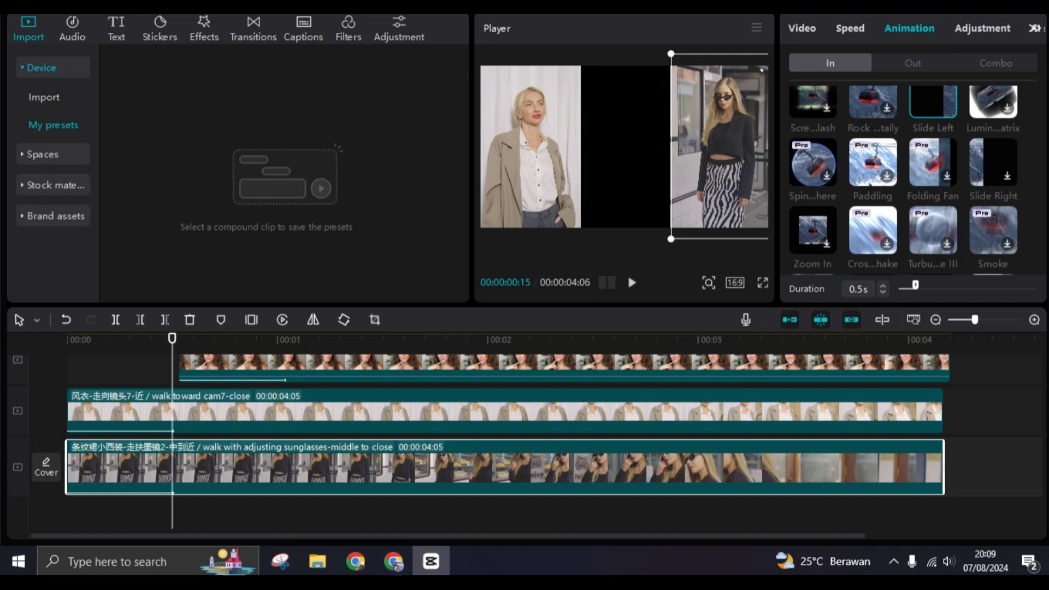
# - Start the sunglasses clip near 00:01 and trim its start to about 3:20 long
pyautogui.moveTo(327, 468); pyautogui.dragTo(551, 464)
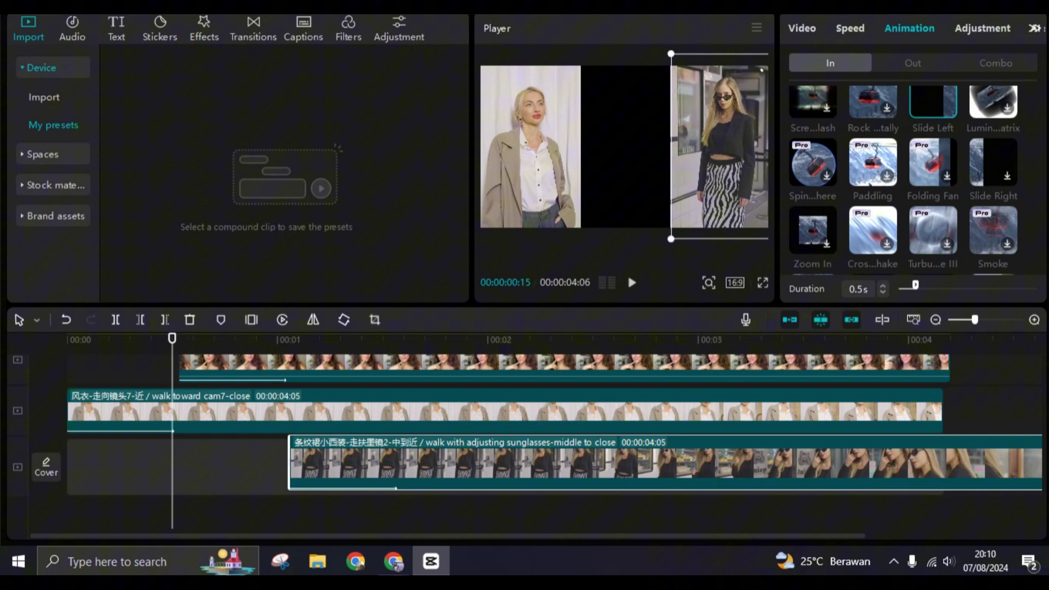
pyautogui.moveTo(551, 465); pyautogui.dragTo(330, 468)
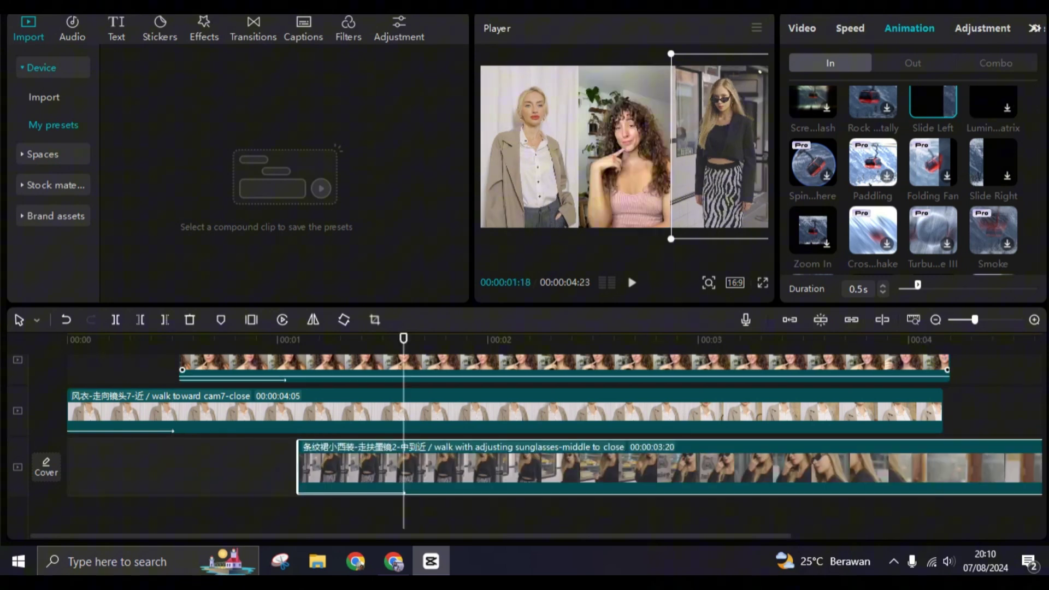
# - Preview the staggered entrances from the start and align the striped-skirt clip's end near 00:04:05
pyautogui.click(68, 338)
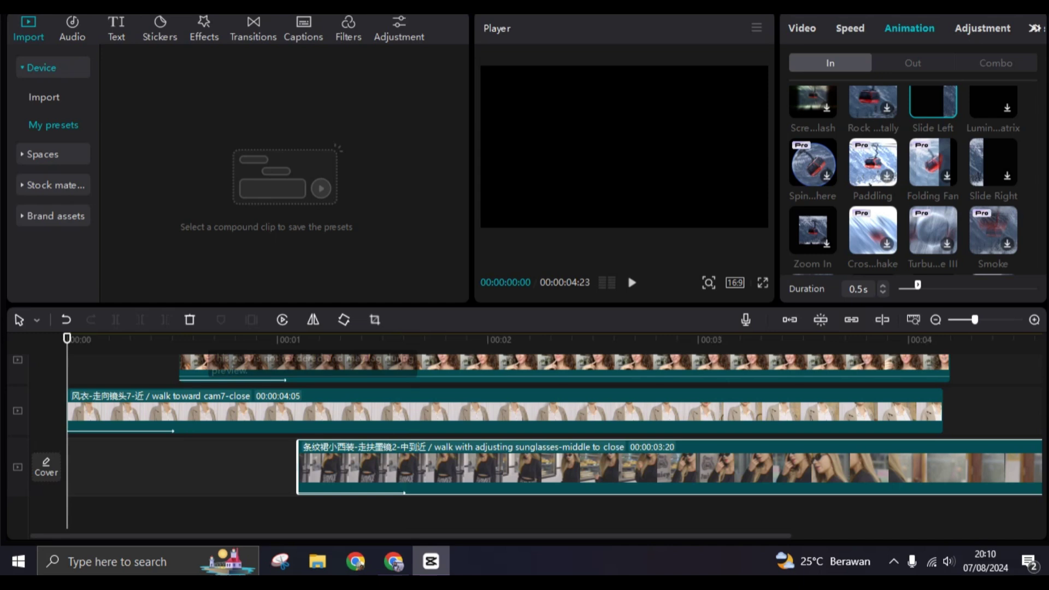
pyautogui.scroll(2, 525, 426)
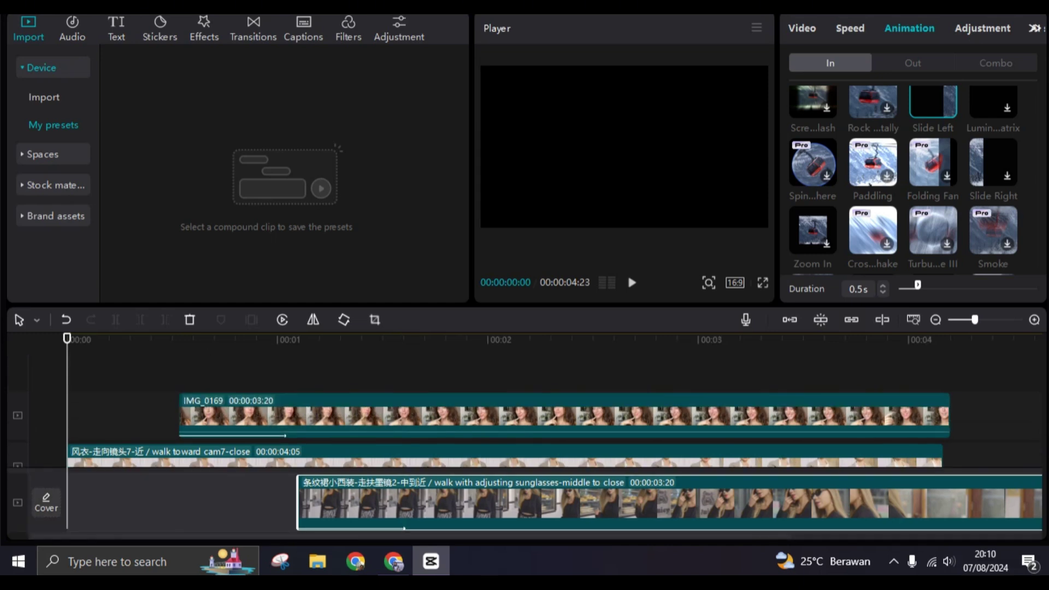
pyautogui.press('space')
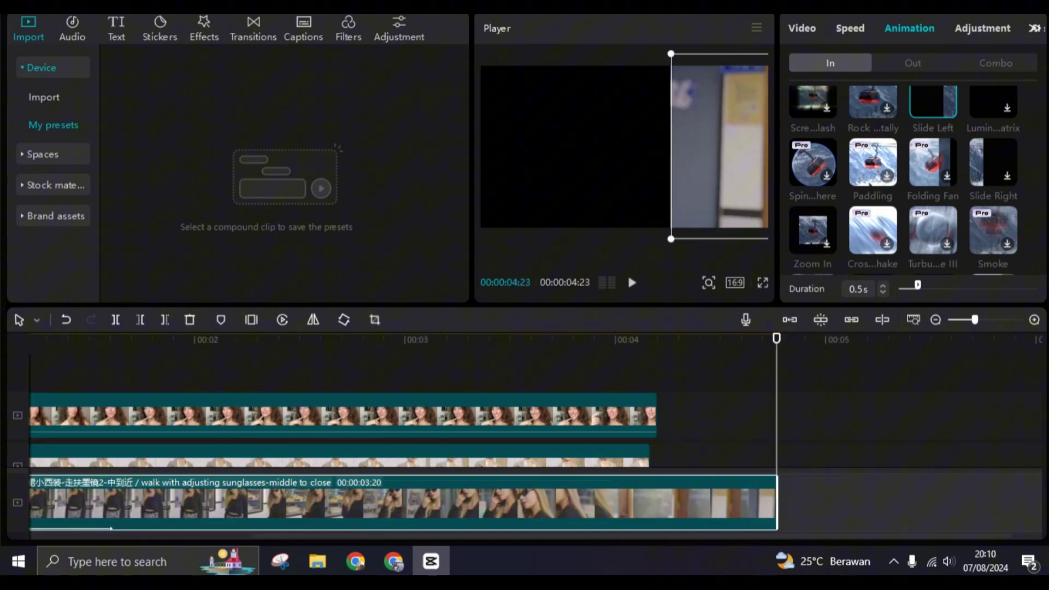
pyautogui.moveTo(776, 339); pyautogui.dragTo(650, 339)
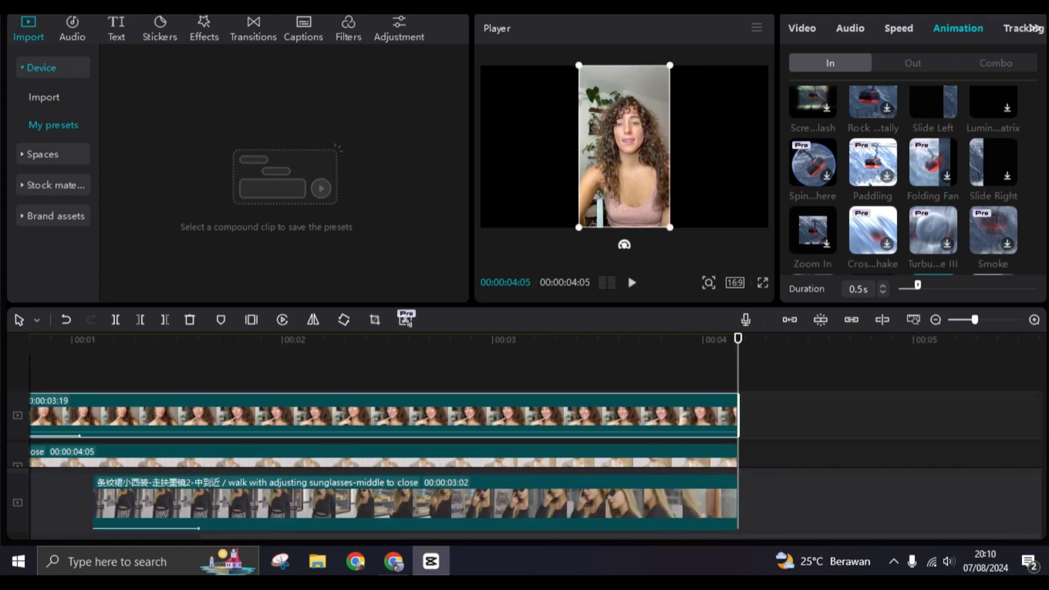
pyautogui.press('space')
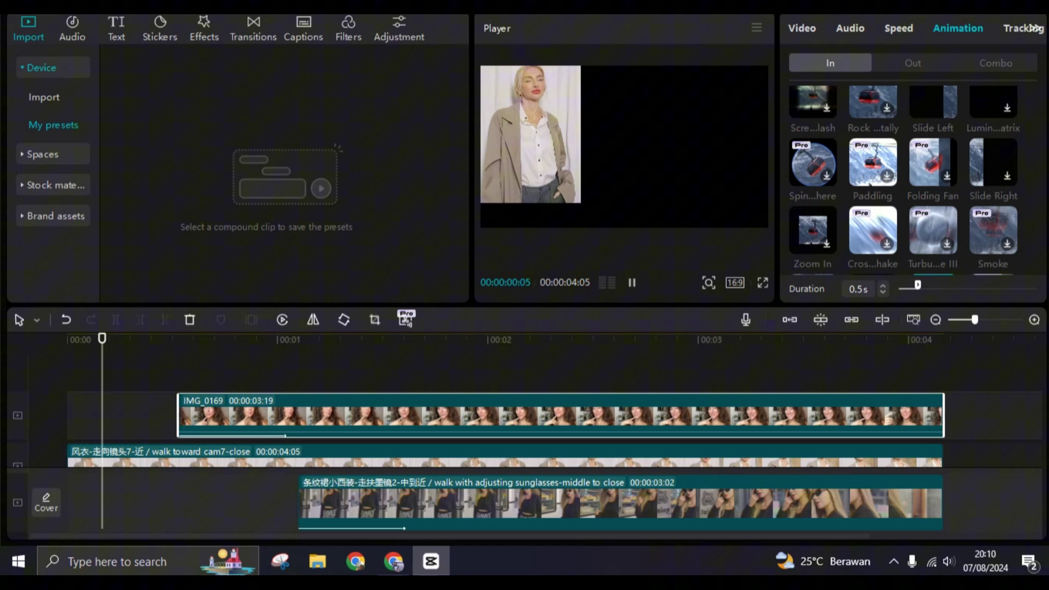